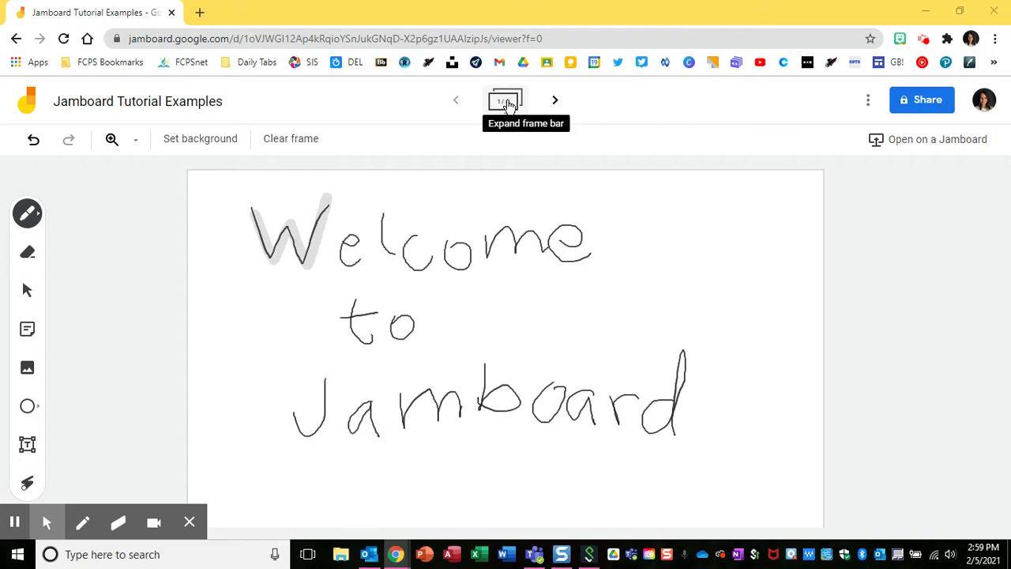
After a glance at the frame thumbnails, set the pen to a green brush
{"action": "left_click", "coordinate": [507, 101]}
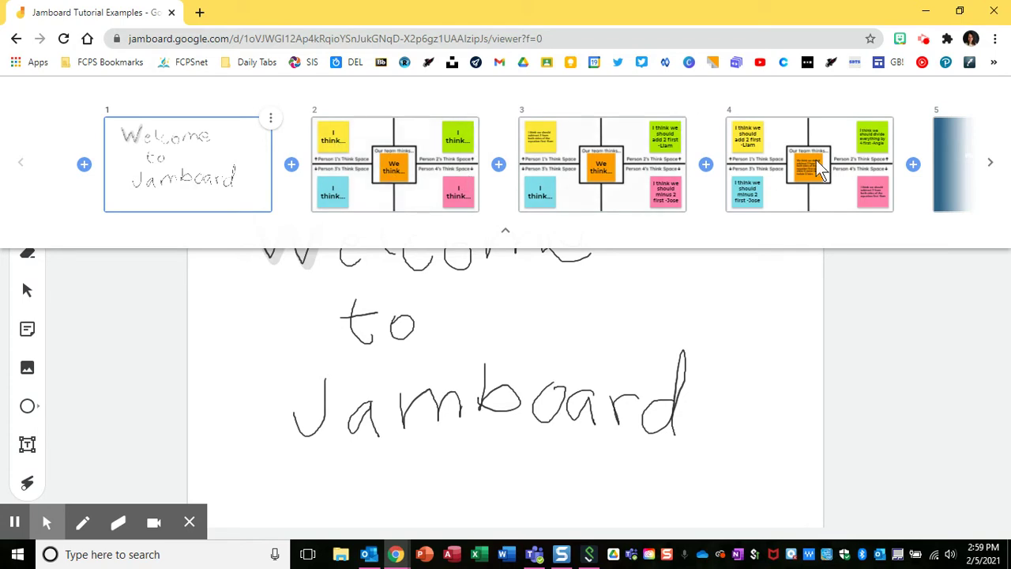
{"action": "left_click", "coordinate": [868, 286]}
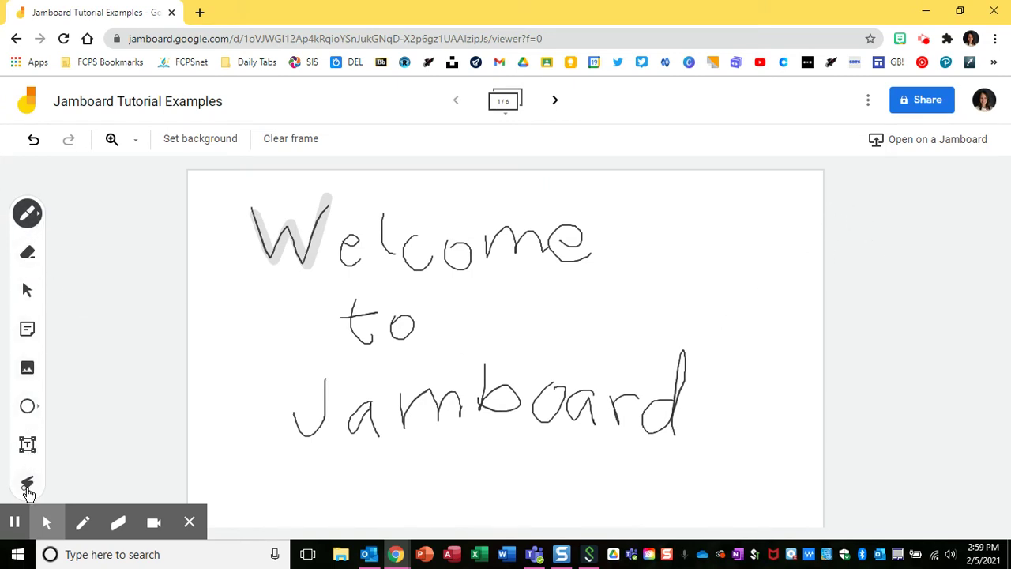
{"action": "left_click", "coordinate": [28, 214]}
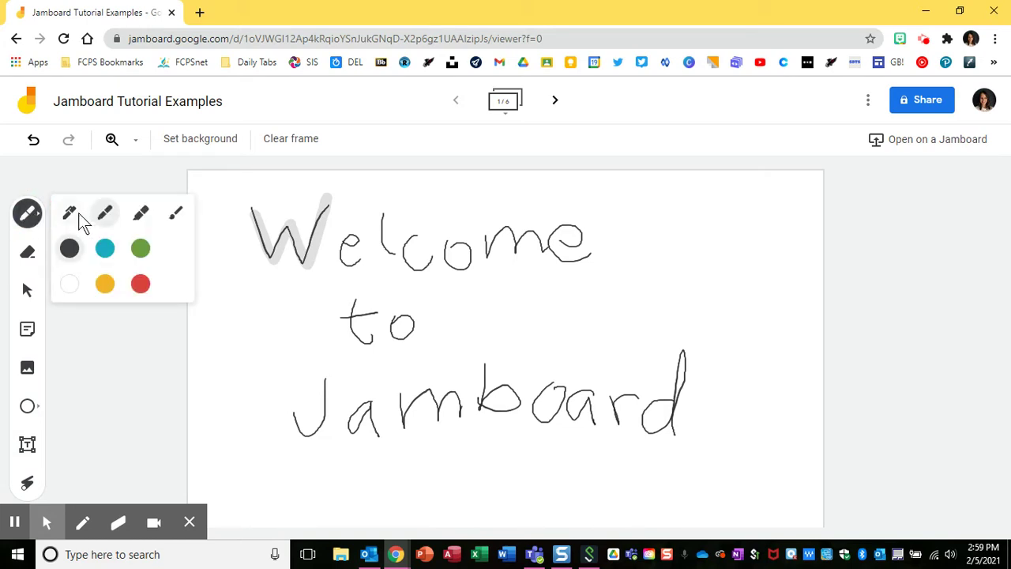
{"action": "left_click", "coordinate": [142, 215]}
{"action": "left_click", "coordinate": [166, 213]}
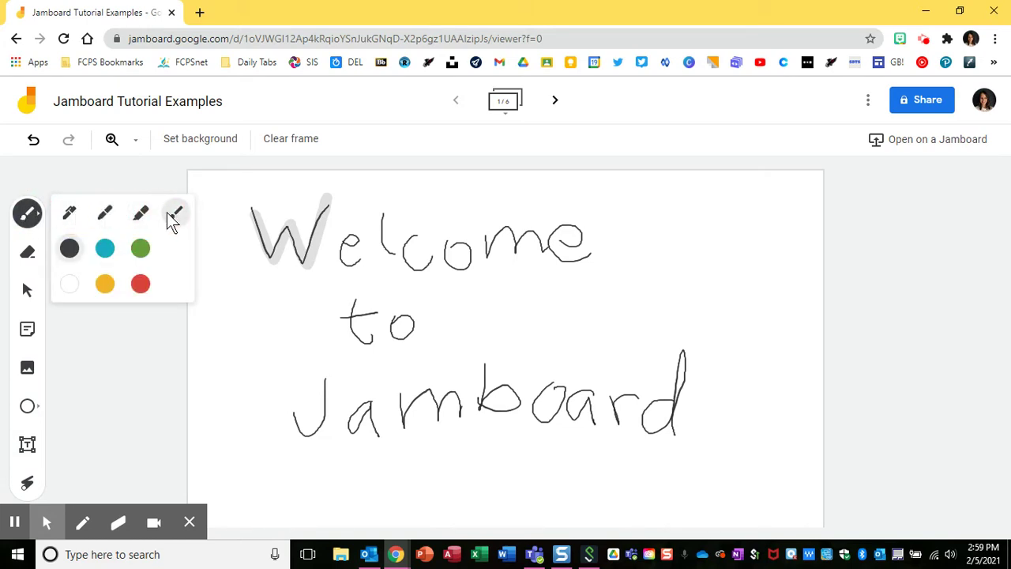
{"action": "left_click", "coordinate": [141, 248]}
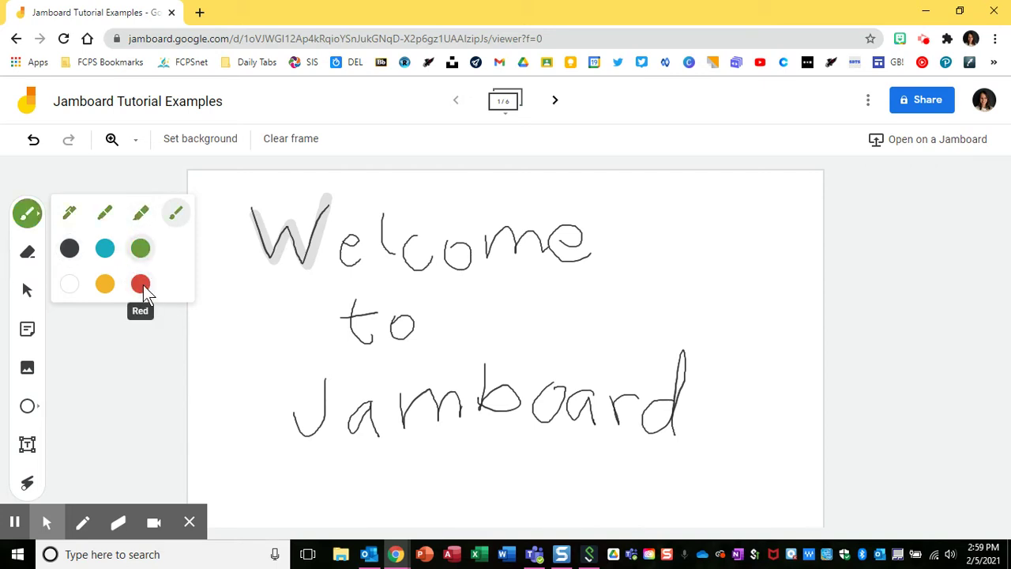
Draw a green '!' after Jamboard and a star beside 'to', then erase the '!'
{"action": "left_click_drag", "start_coordinate": [721, 354], "coordinate": [717, 417]}
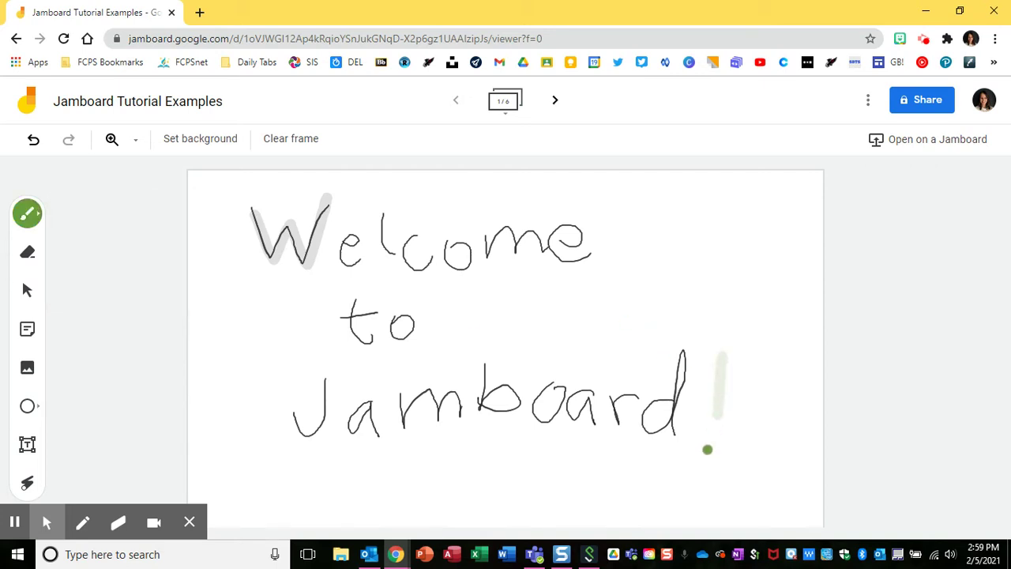
{"action": "left_click", "coordinate": [707, 450]}
{"action": "mouse_move", "coordinate": [537, 314]}
{"action": "left_mouse_down"}
{"action": "mouse_move", "coordinate": [518, 316]}
{"action": "mouse_move", "coordinate": [514, 357]}
{"action": "mouse_move", "coordinate": [551, 329]}
{"action": "left_mouse_up"}
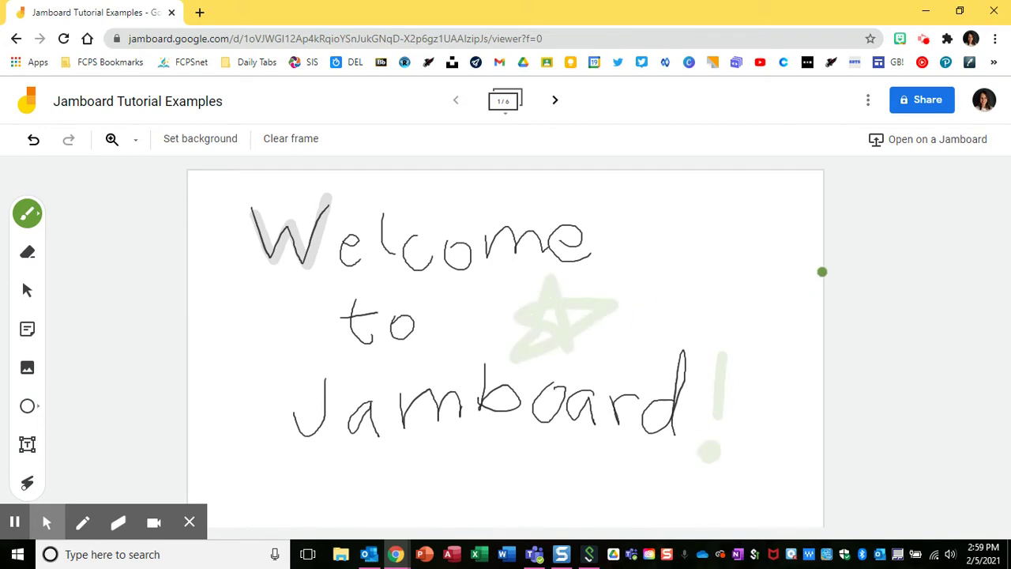
{"action": "left_click", "coordinate": [27, 254]}
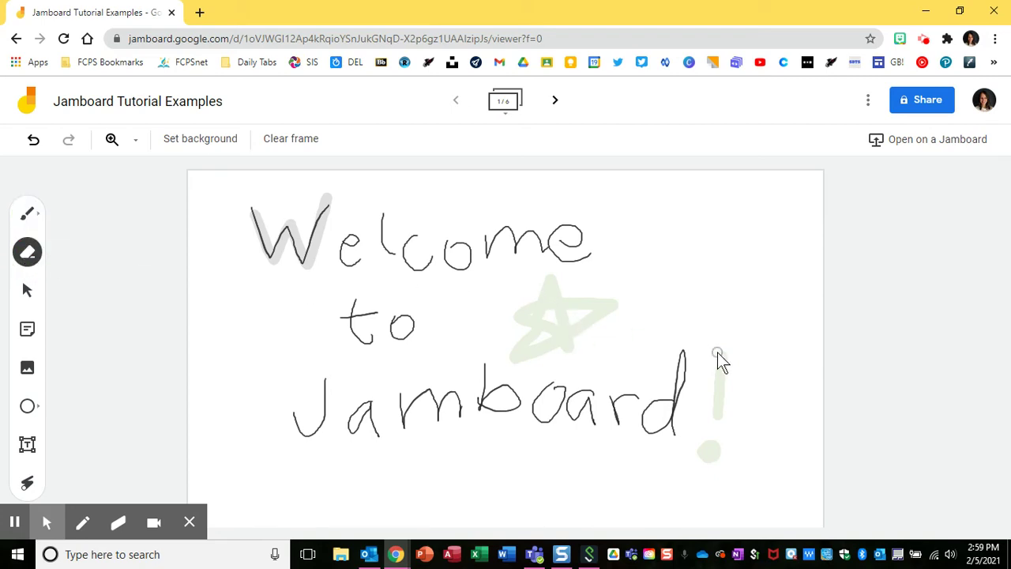
{"action": "left_click_drag", "start_coordinate": [712, 428], "coordinate": [726, 399]}
Create a sticky note reading 'Ideas' and save it to the board
{"action": "left_click", "coordinate": [27, 291]}
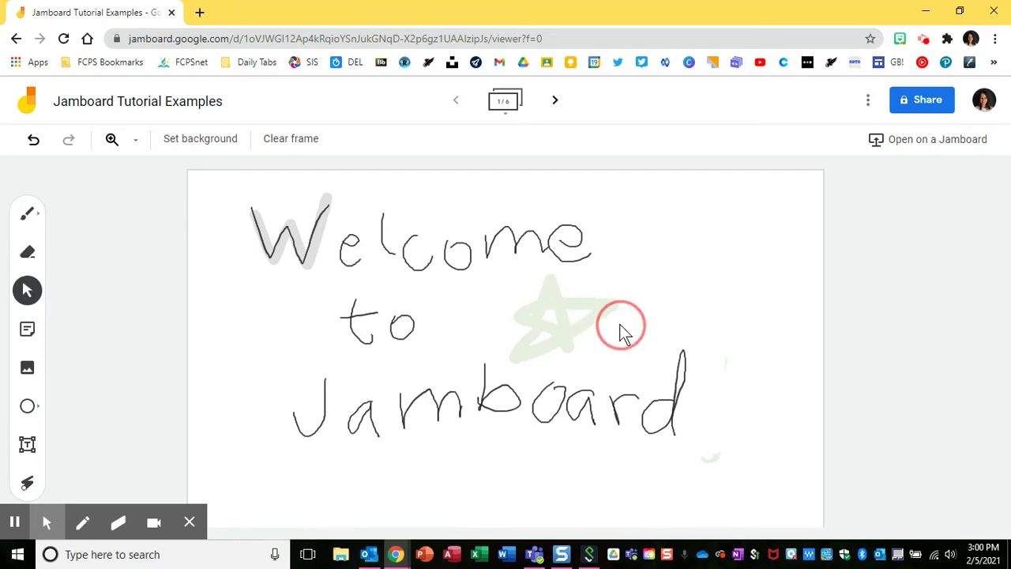
{"action": "left_click", "coordinate": [489, 296]}
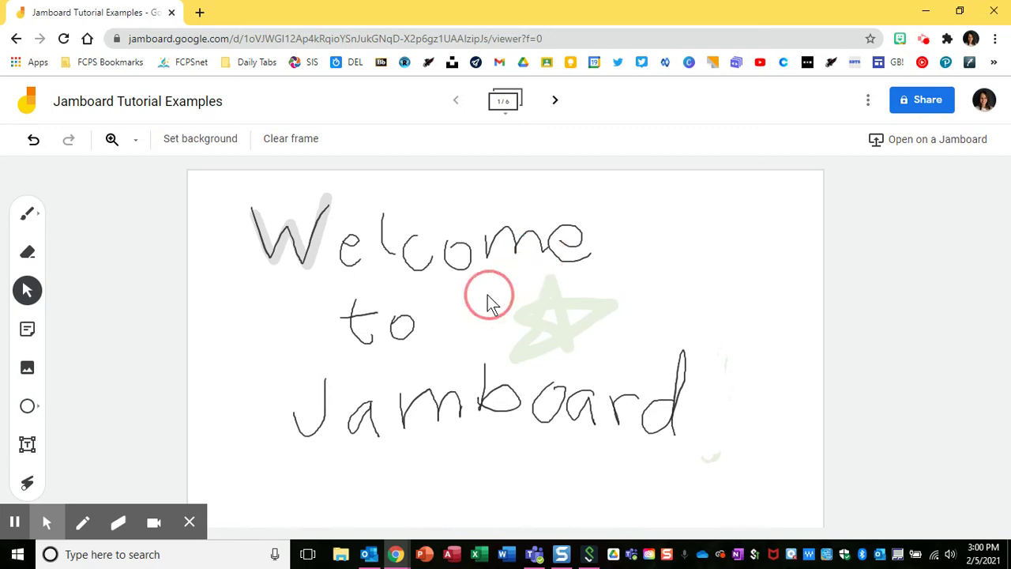
{"action": "left_click", "coordinate": [27, 332]}
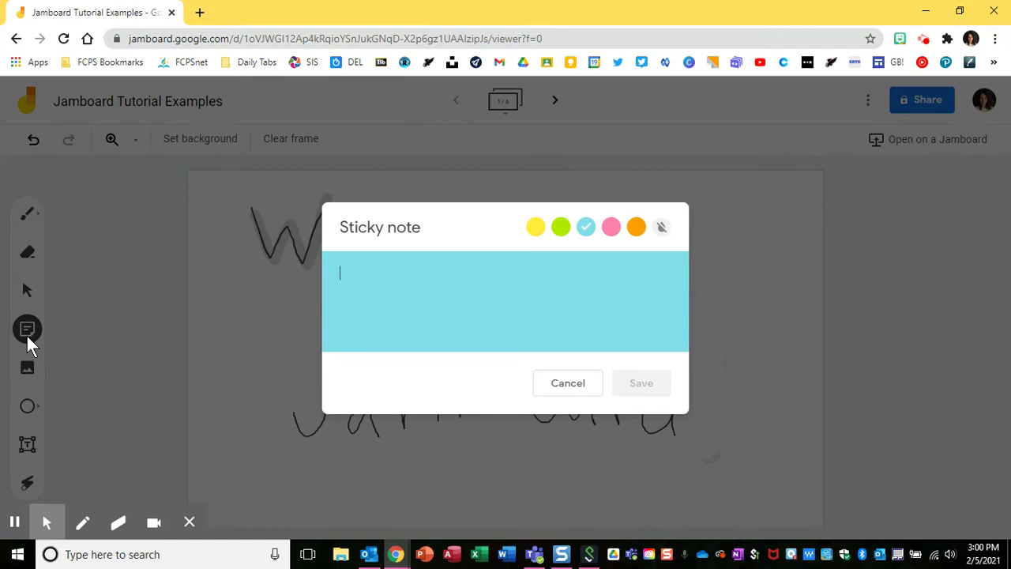
{"action": "type", "text": "Ideas"}
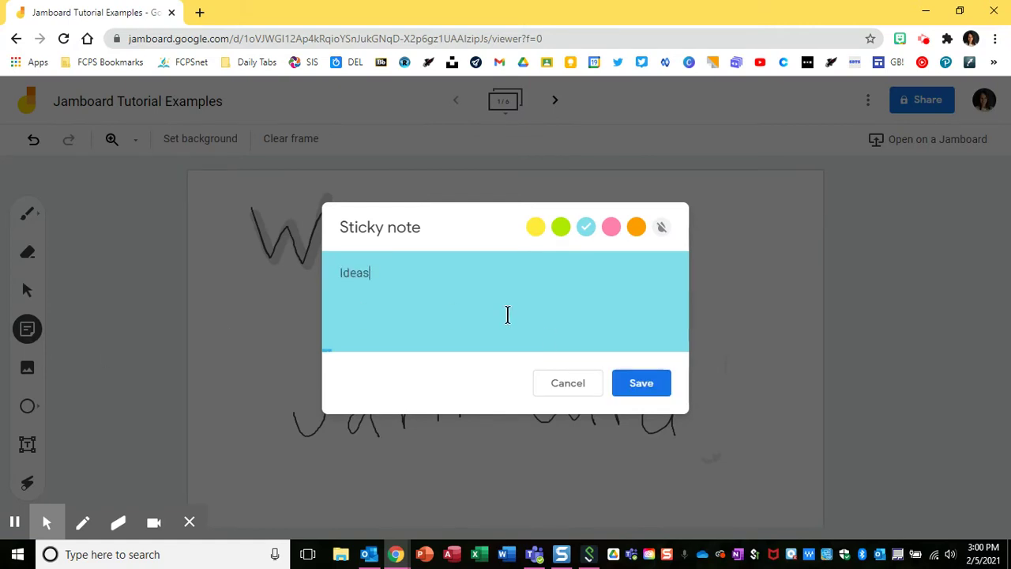
{"action": "left_click", "coordinate": [631, 379]}
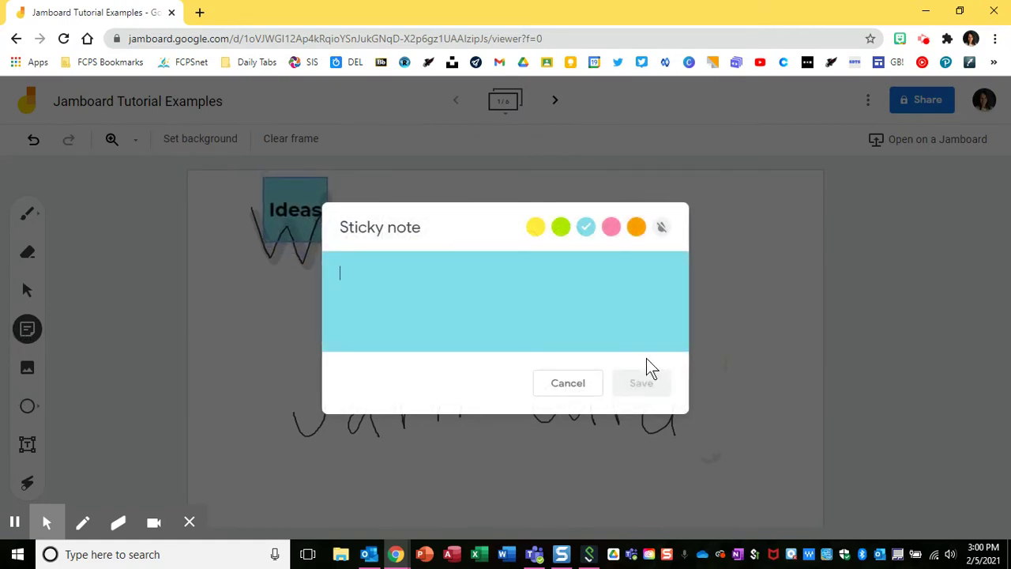
{"action": "left_click", "coordinate": [579, 384]}
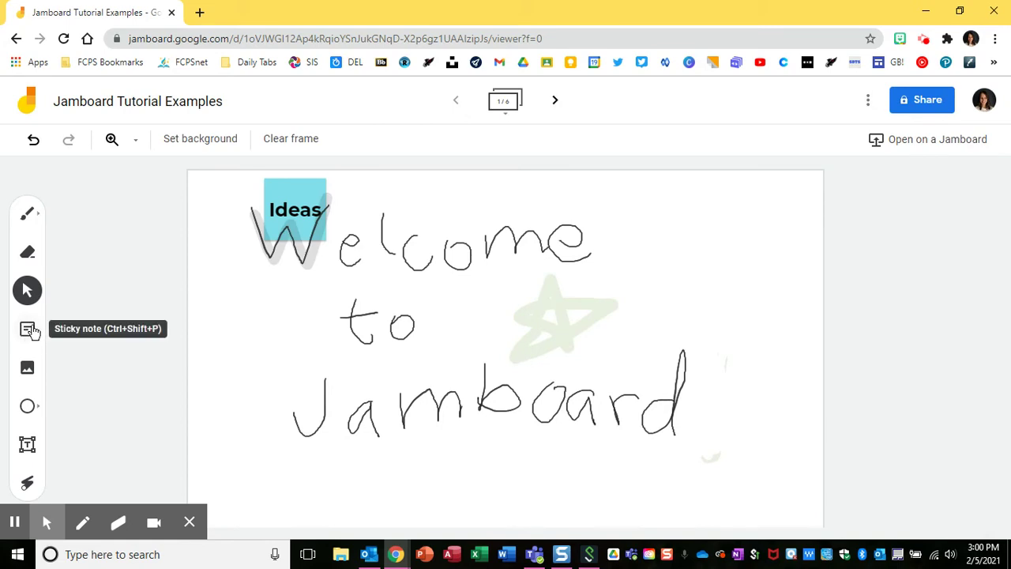
Move the Ideas note right of Welcome, enlarge it, and tilt it slightly clockwise
{"action": "left_click", "coordinate": [29, 294]}
{"action": "left_click_drag", "start_coordinate": [279, 188], "coordinate": [644, 222]}
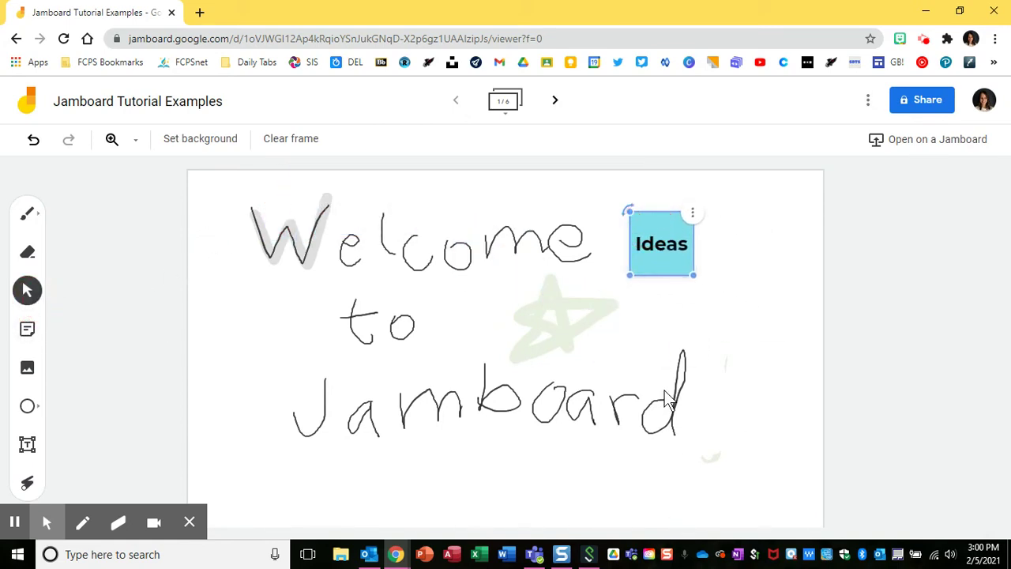
{"action": "left_click", "coordinate": [692, 272]}
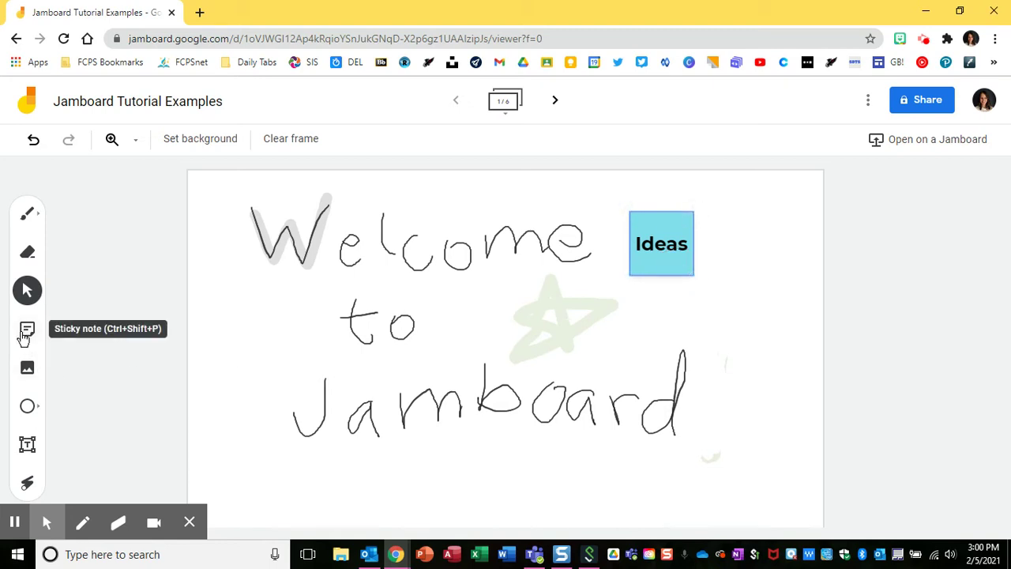
{"action": "left_click", "coordinate": [660, 245]}
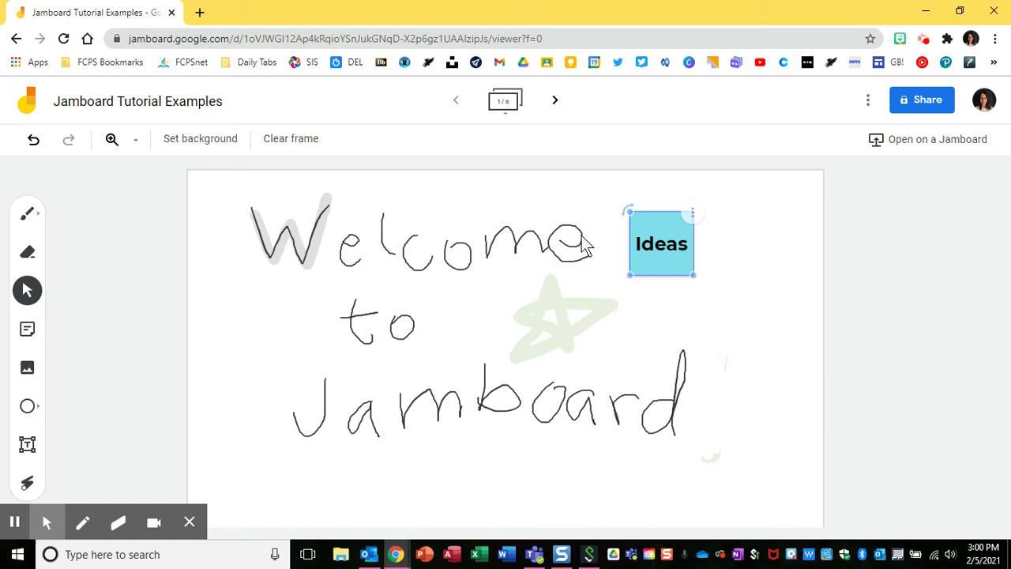
{"action": "left_click", "coordinate": [693, 275]}
{"action": "left_click_drag", "start_coordinate": [693, 276], "coordinate": [731, 321]}
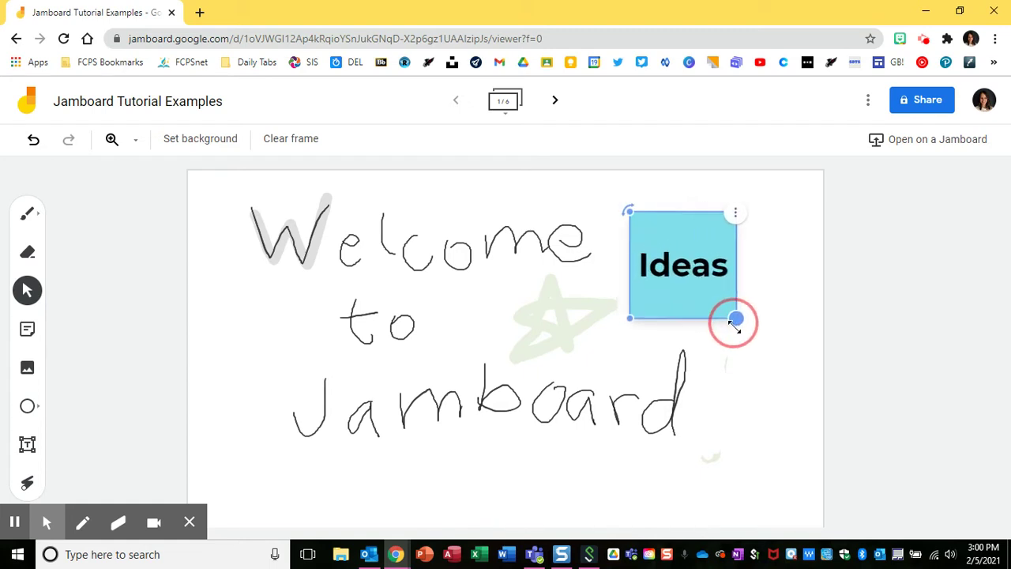
{"action": "mouse_move", "coordinate": [630, 210]}
{"action": "left_mouse_down"}
{"action": "mouse_move", "coordinate": [645, 201]}
{"action": "mouse_move", "coordinate": [625, 221]}
{"action": "mouse_move", "coordinate": [636, 205]}
{"action": "left_mouse_up"}
Add a comma to the note's text ('Ideas, more ideas') and make it pink
{"action": "double_click", "coordinate": [688, 260]}
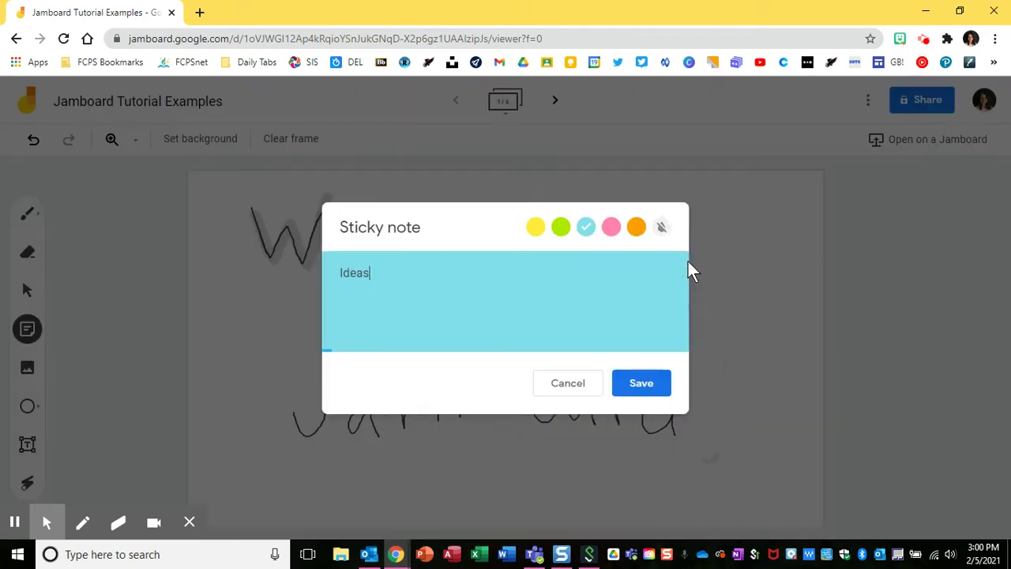
{"action": "type", "text": ", more ideas"}
{"action": "left_click", "coordinate": [613, 227]}
{"action": "left_click", "coordinate": [641, 385]}
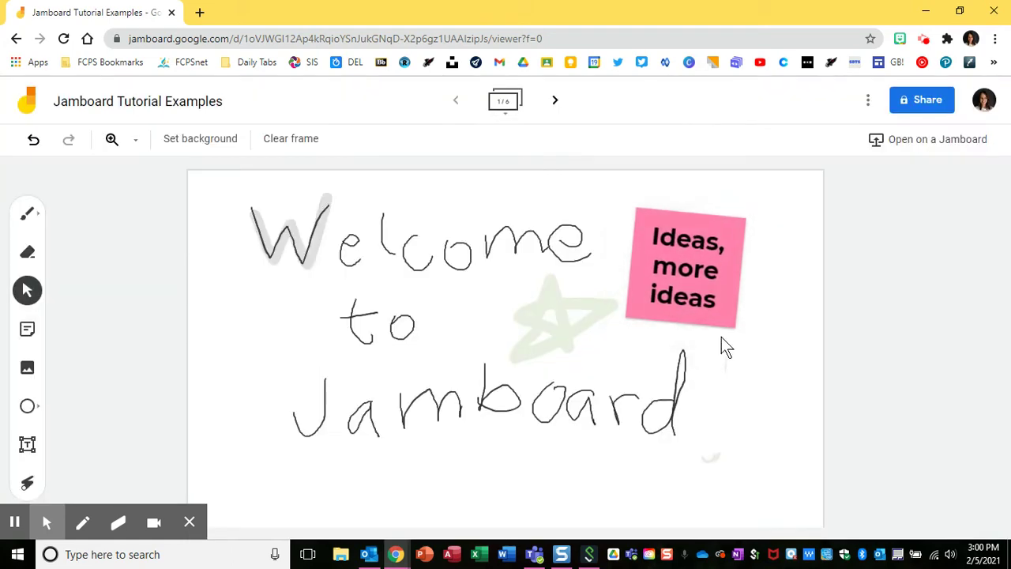
In the add-image dialog, clear the old 'dog' search and look over the upload, Drive and URL options
{"action": "left_click", "coordinate": [27, 369]}
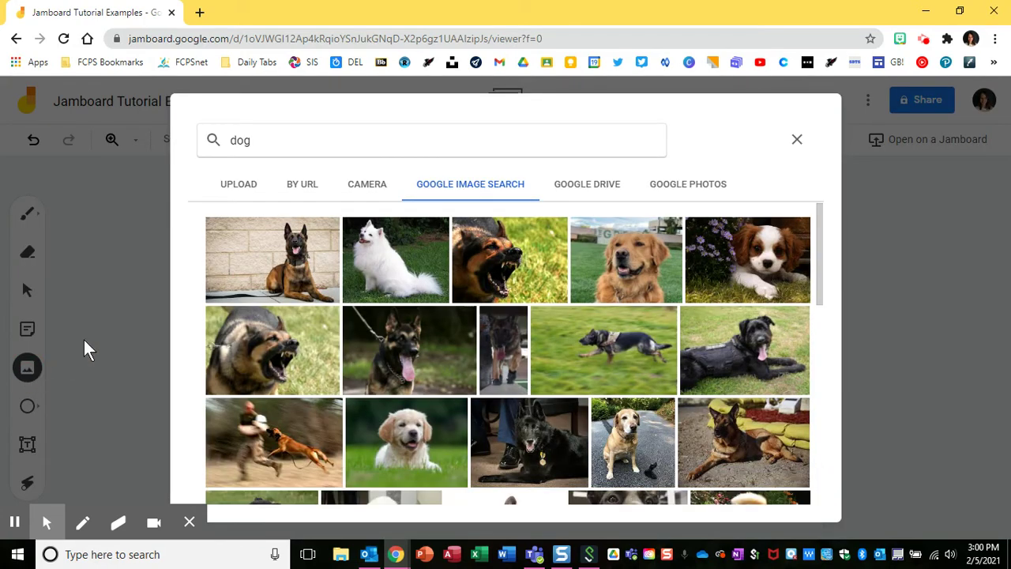
{"action": "left_click_drag", "start_coordinate": [282, 136], "coordinate": [219, 151]}
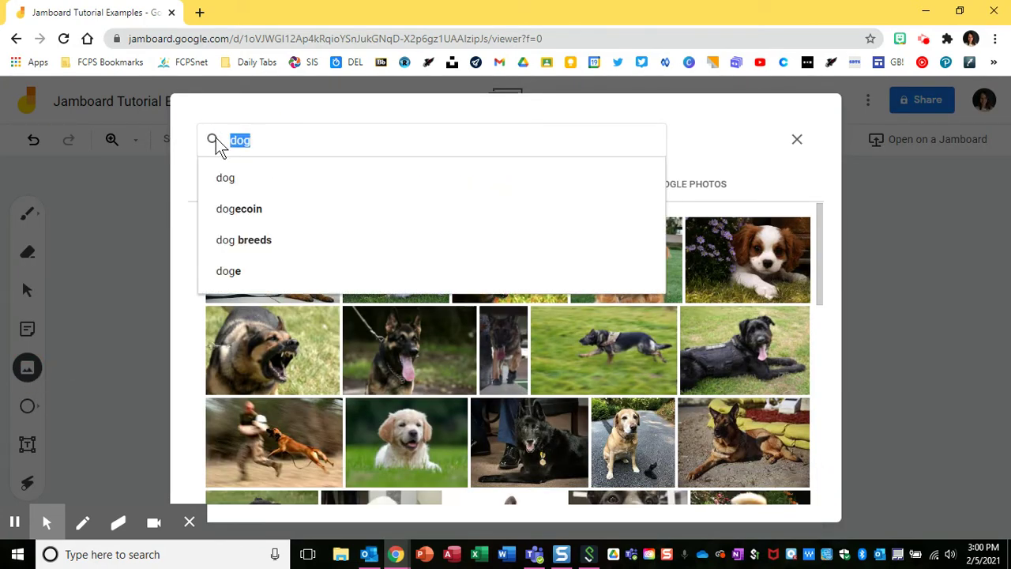
{"action": "key", "text": "BackSpace"}
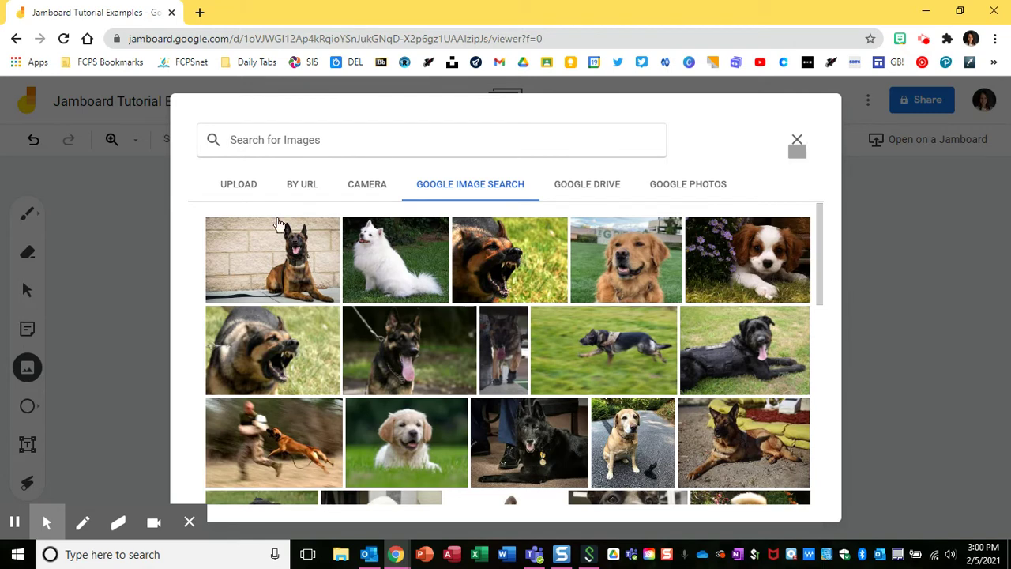
{"action": "left_click", "coordinate": [238, 188]}
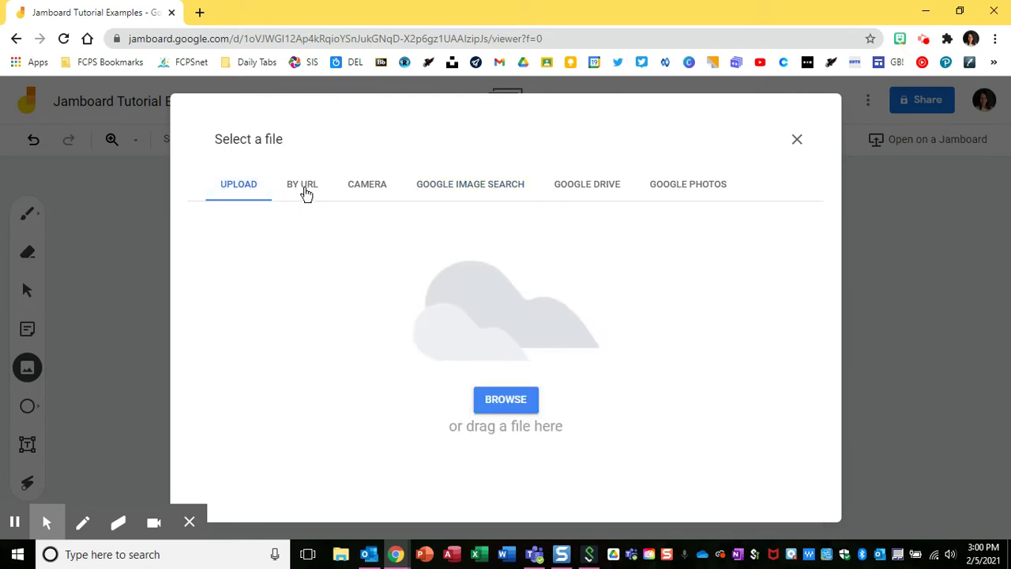
{"action": "left_click", "coordinate": [602, 188]}
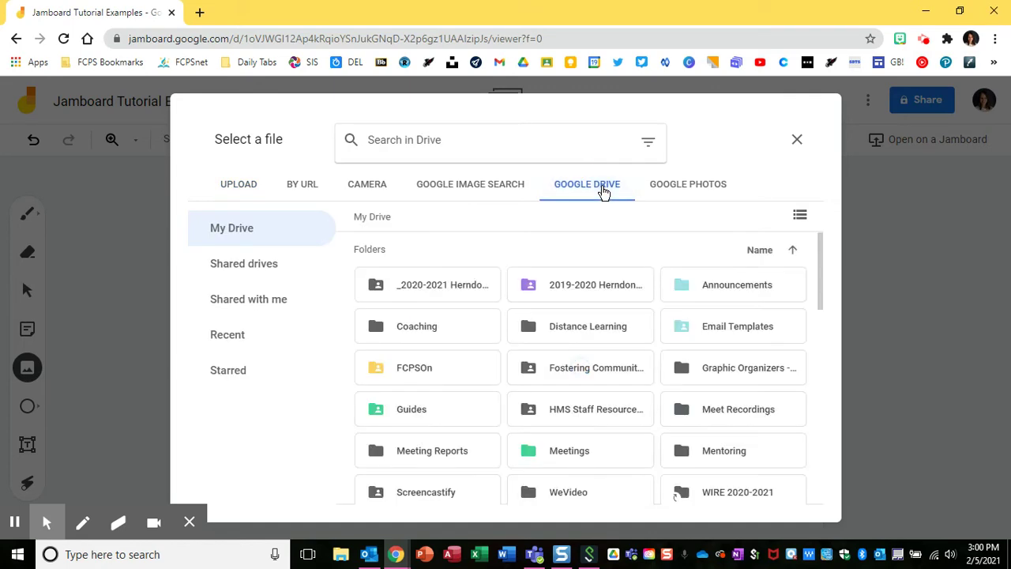
{"action": "left_click", "coordinate": [308, 194]}
{"action": "left_click", "coordinate": [437, 180]}
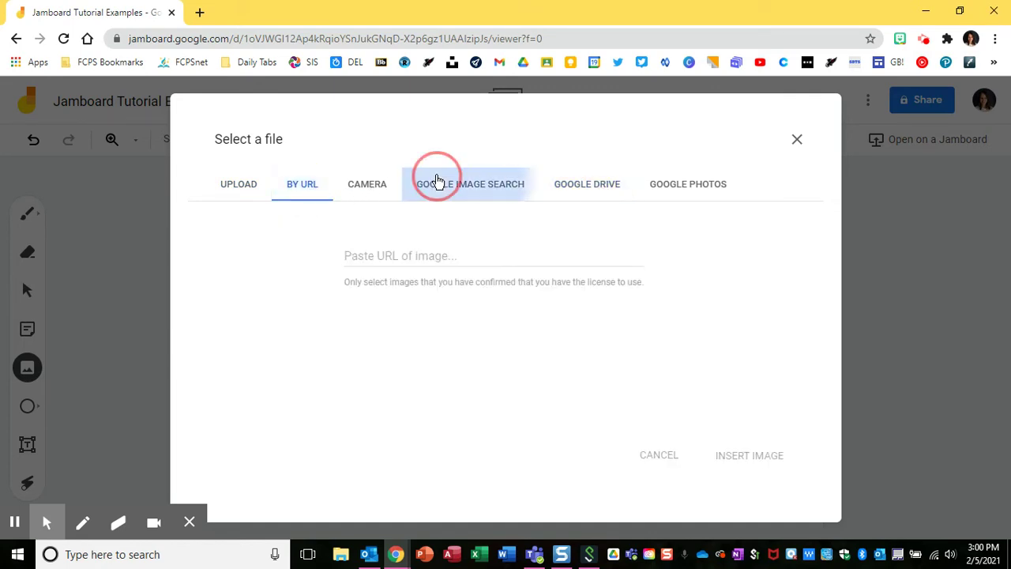
Search Google images for 'cat' and insert the first photo onto the frame
{"action": "left_click", "coordinate": [440, 138]}
{"action": "type", "text": "cat"}
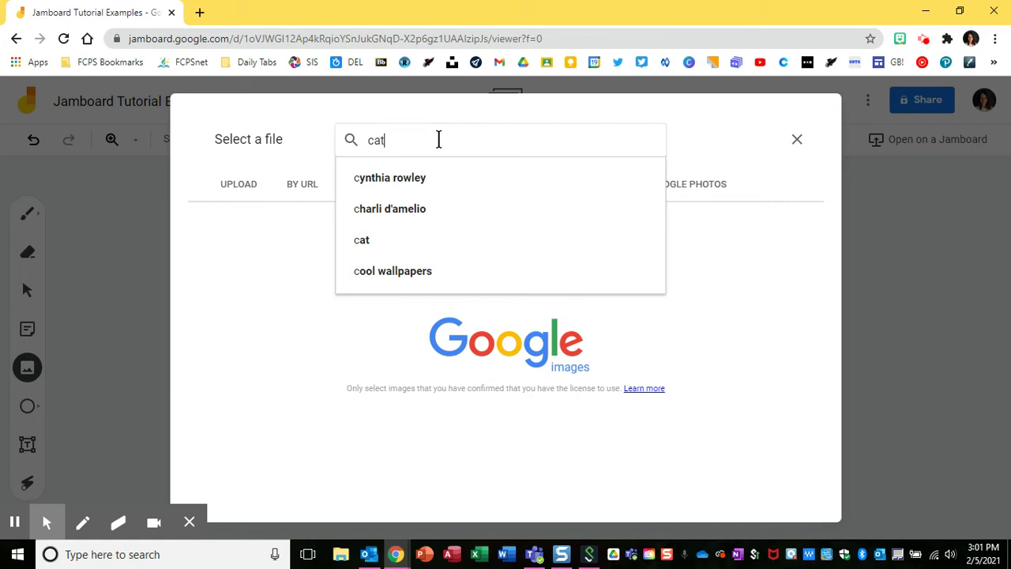
{"action": "key", "text": "Return"}
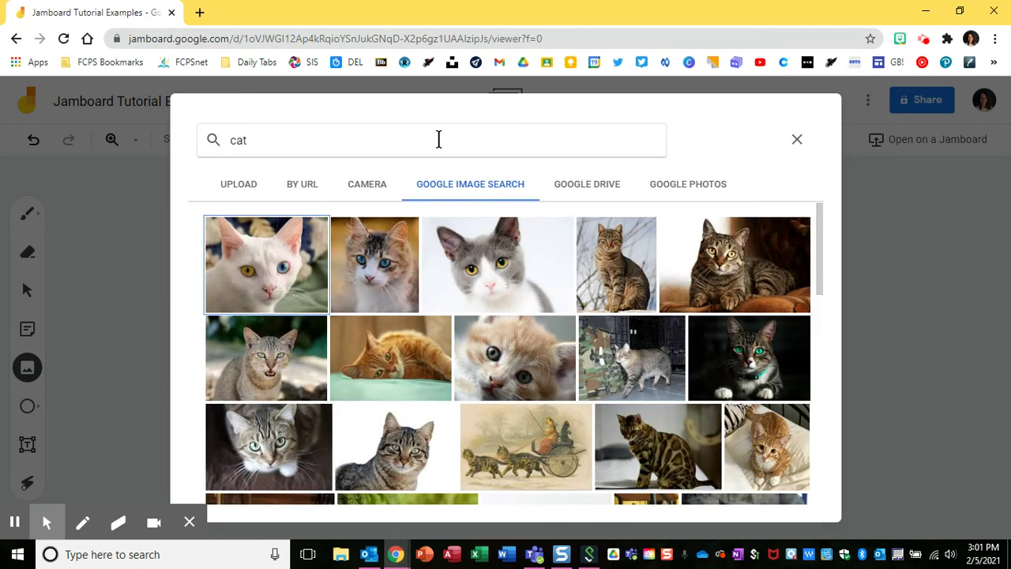
{"action": "left_click", "coordinate": [387, 363]}
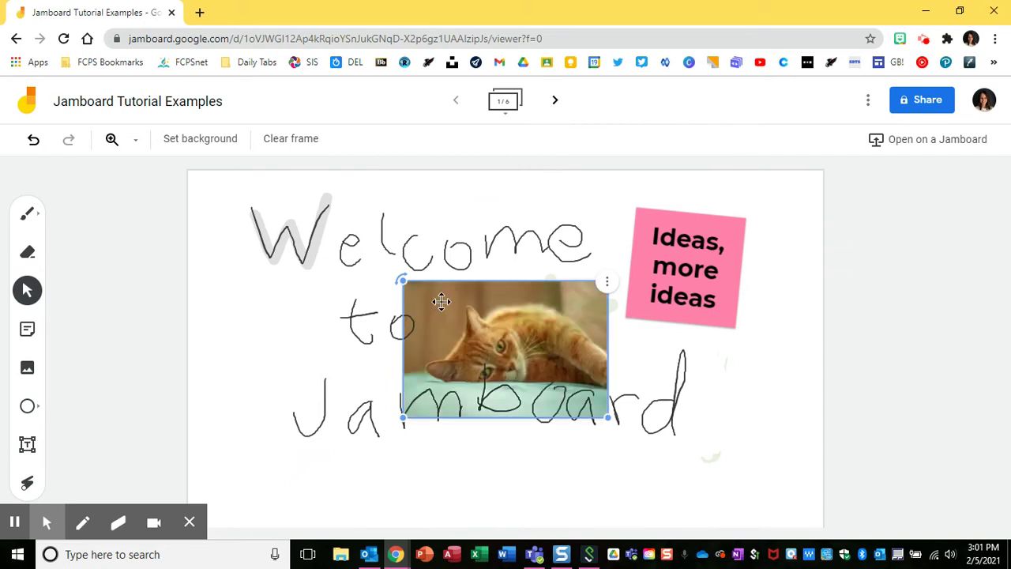
Shrink the cat photo, move it to the left edge beside 'to', and tilt it slightly clockwise
{"action": "left_click_drag", "start_coordinate": [609, 417], "coordinate": [548, 378]}
{"action": "left_click_drag", "start_coordinate": [492, 324], "coordinate": [288, 320]}
{"action": "left_click_drag", "start_coordinate": [198, 274], "coordinate": [194, 283]}
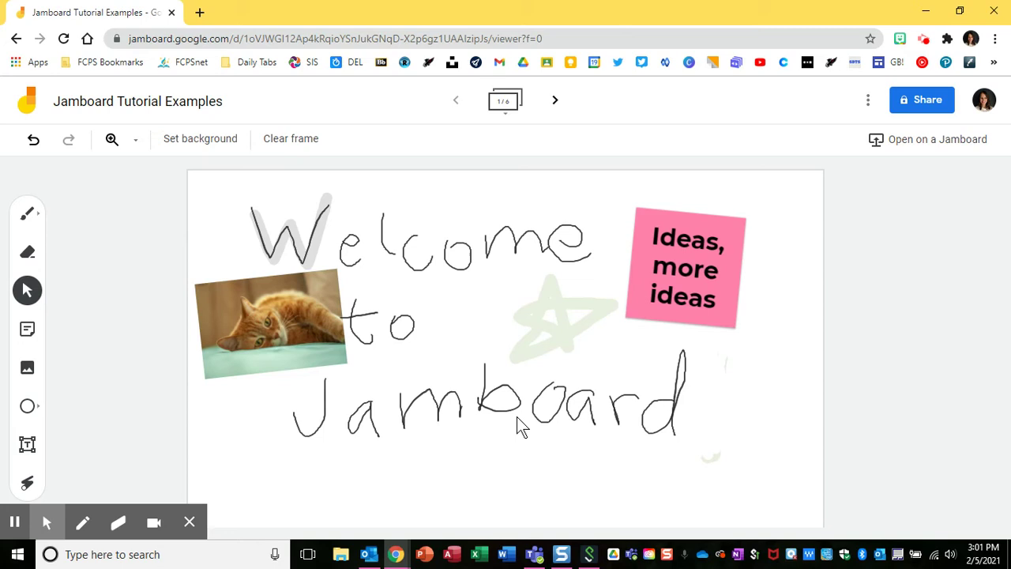
Draw an ellipse and stretch it into a large circle over the cat photo
{"action": "left_click", "coordinate": [27, 406]}
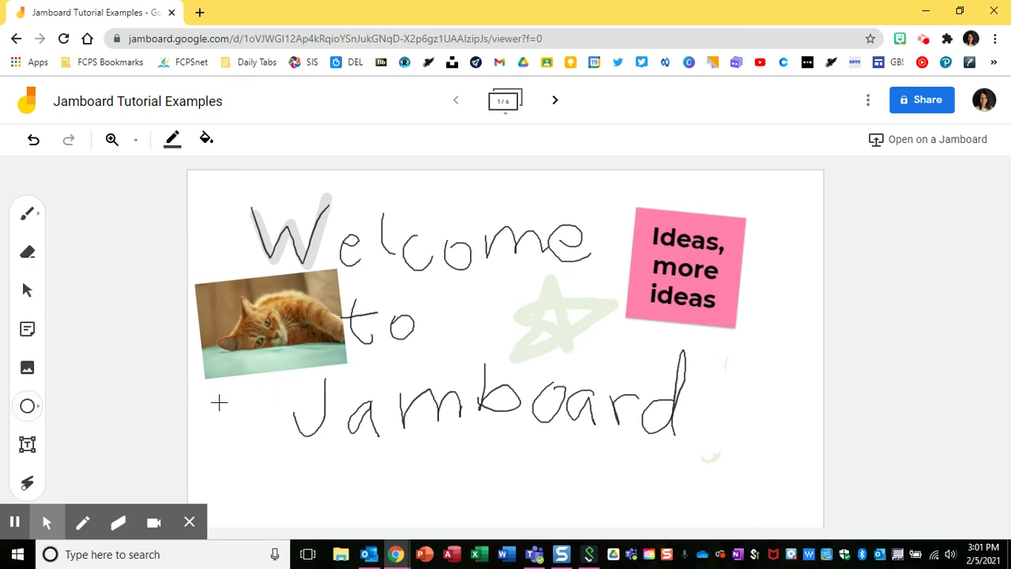
{"action": "left_click_drag", "start_coordinate": [219, 402], "coordinate": [377, 522]}
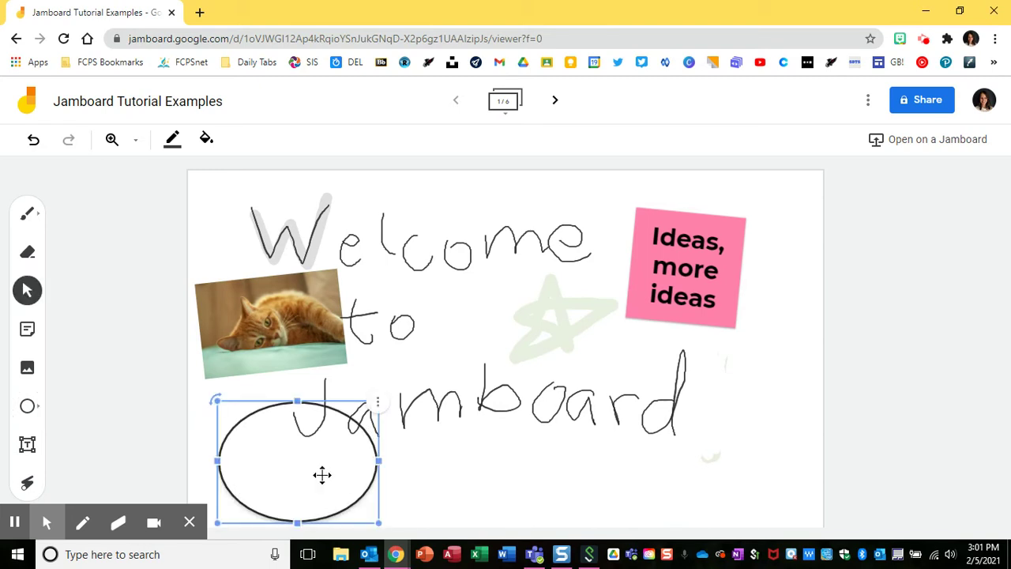
{"action": "left_click_drag", "start_coordinate": [323, 474], "coordinate": [323, 456]}
{"action": "left_click_drag", "start_coordinate": [299, 382], "coordinate": [294, 359]}
{"action": "left_click_drag", "start_coordinate": [377, 428], "coordinate": [392, 429]}
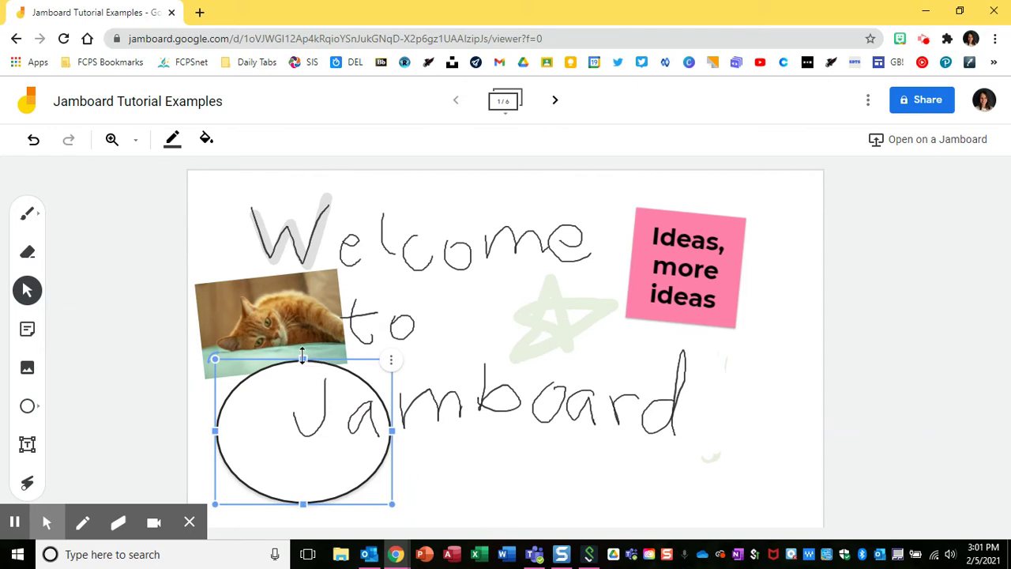
{"action": "left_click_drag", "start_coordinate": [304, 359], "coordinate": [306, 284]}
{"action": "left_click_drag", "start_coordinate": [391, 392], "coordinate": [458, 387]}
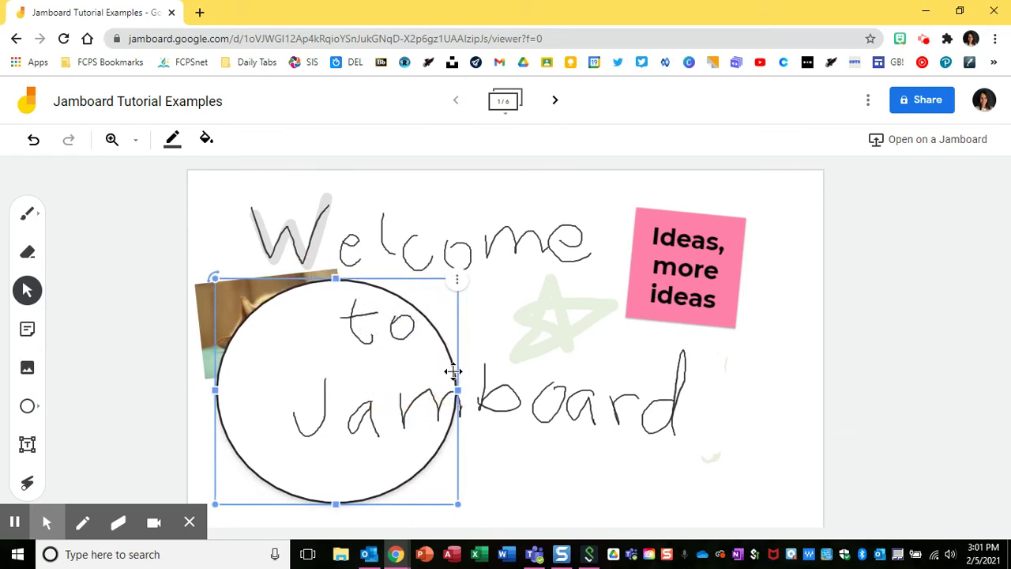
Send the circle to the back, behind all other objects
{"action": "right_click", "coordinate": [459, 284]}
{"action": "mouse_move", "coordinate": [493, 338]}
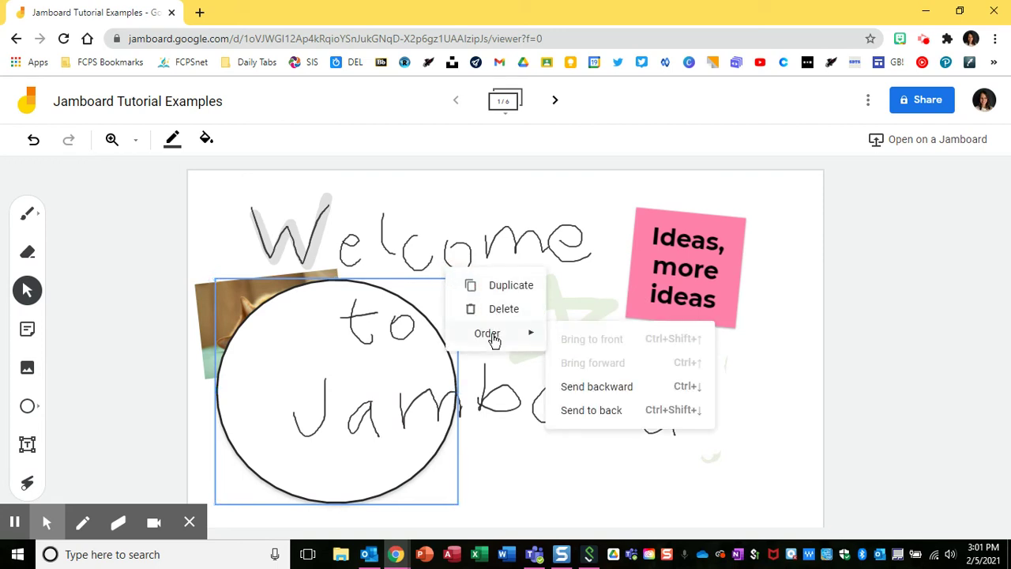
{"action": "left_click", "coordinate": [610, 411]}
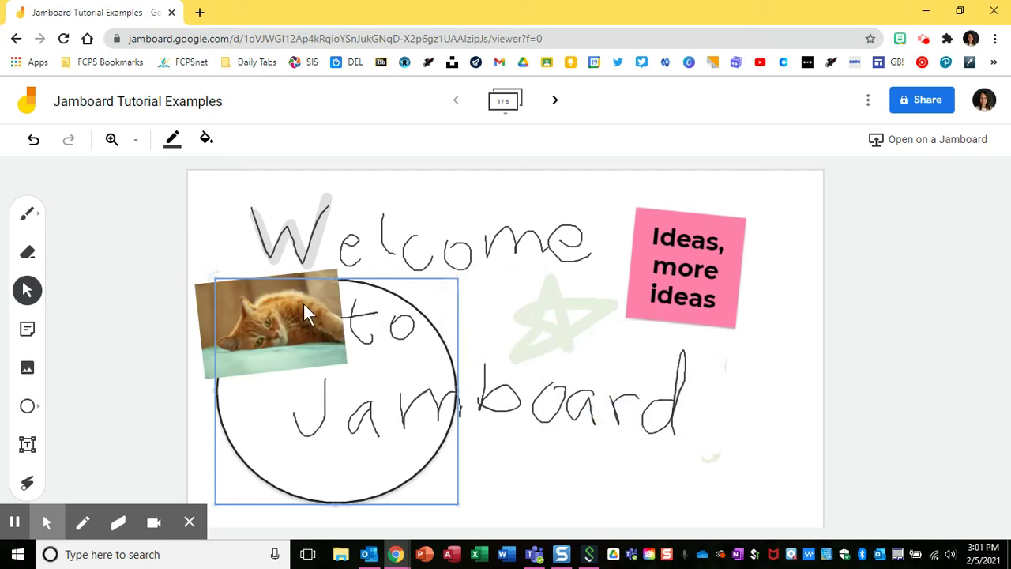
Move the cat photo and pink sticky note into the circle, then erase the handwritten 'to'
{"action": "left_click_drag", "start_coordinate": [307, 312], "coordinate": [330, 359]}
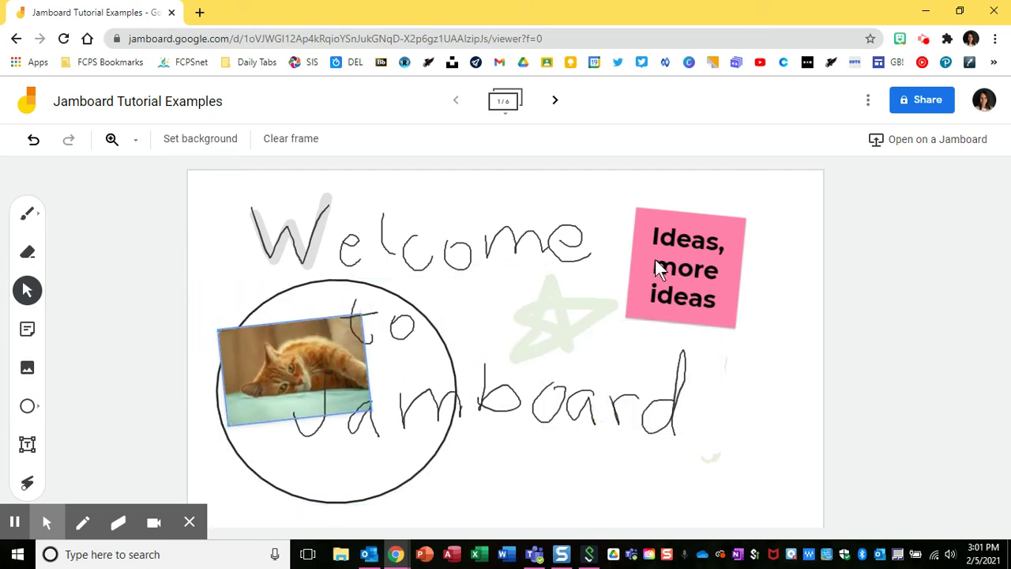
{"action": "left_click_drag", "start_coordinate": [655, 259], "coordinate": [324, 405]}
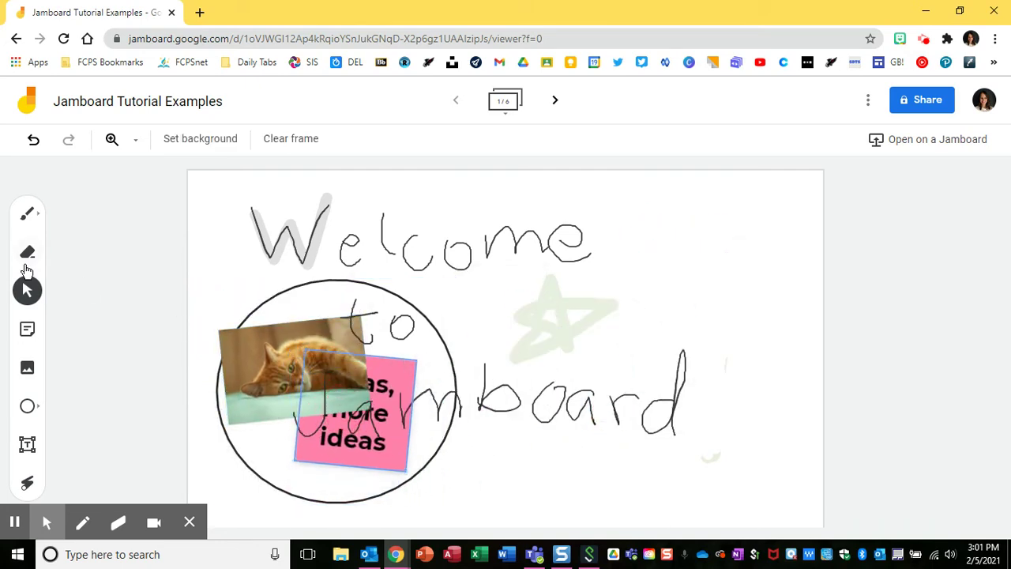
{"action": "left_click_drag", "start_coordinate": [339, 458], "coordinate": [352, 462]}
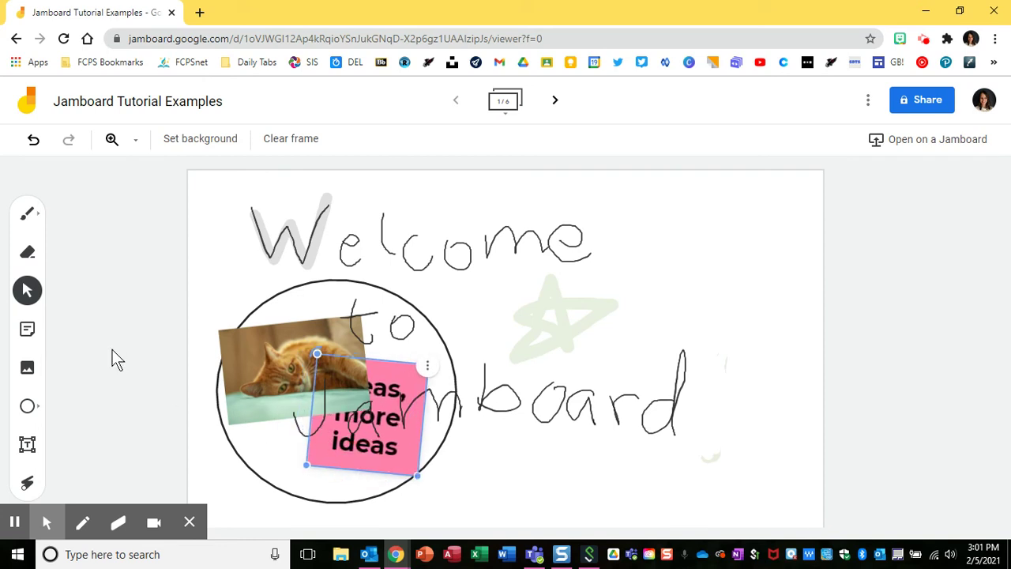
{"action": "left_click", "coordinate": [77, 274]}
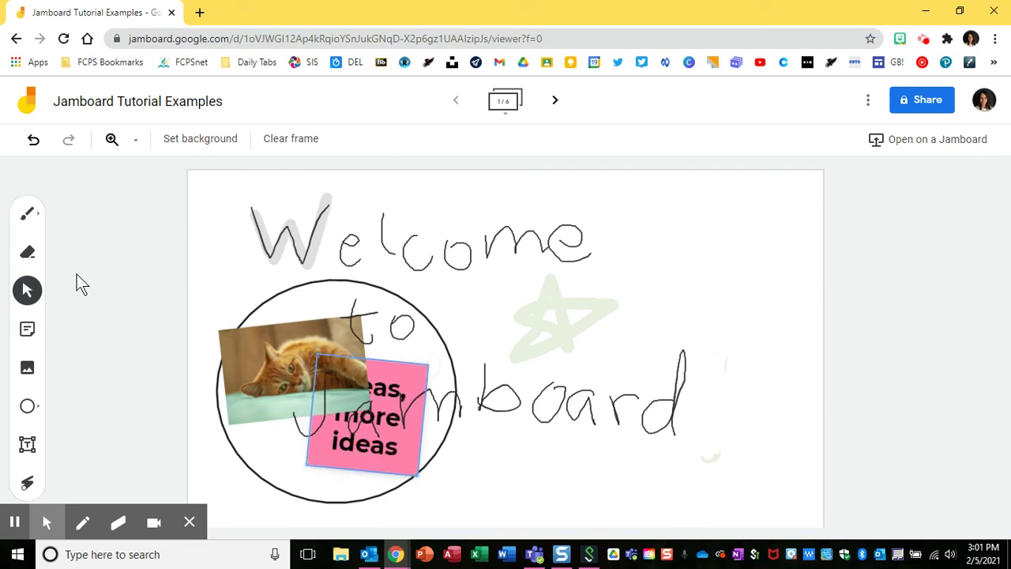
{"action": "left_click", "coordinate": [27, 251]}
{"action": "left_click_drag", "start_coordinate": [361, 332], "coordinate": [411, 317]}
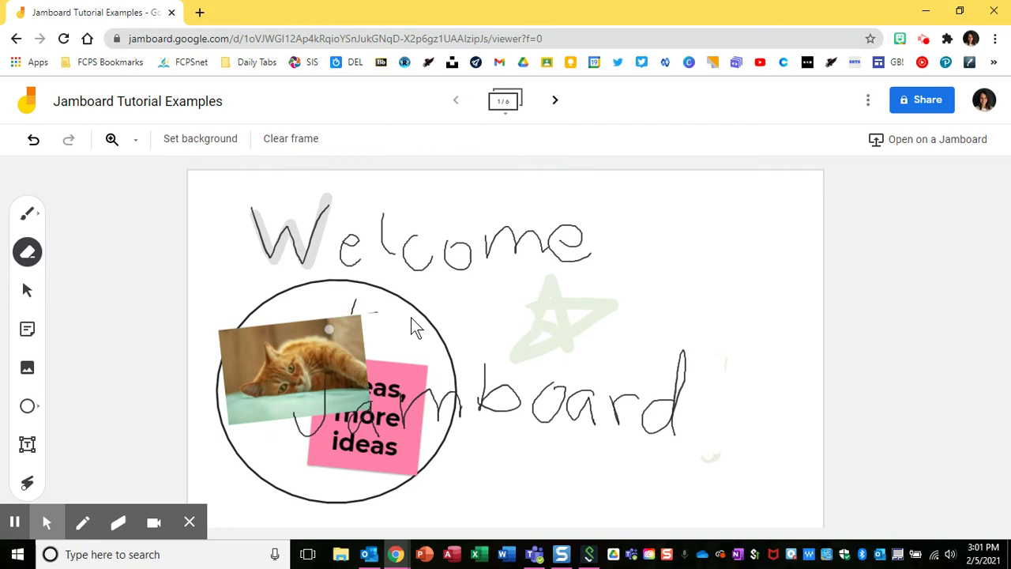
Erase the handwritten Jamboard and leftover pen marks on the cat photo
{"action": "left_click", "coordinate": [30, 259]}
{"action": "mouse_move", "coordinate": [303, 431]}
{"action": "left_mouse_down"}
{"action": "mouse_move", "coordinate": [545, 412]}
{"action": "mouse_move", "coordinate": [749, 436]}
{"action": "mouse_move", "coordinate": [630, 424]}
{"action": "mouse_move", "coordinate": [718, 343]}
{"action": "mouse_move", "coordinate": [549, 346]}
{"action": "left_mouse_up"}
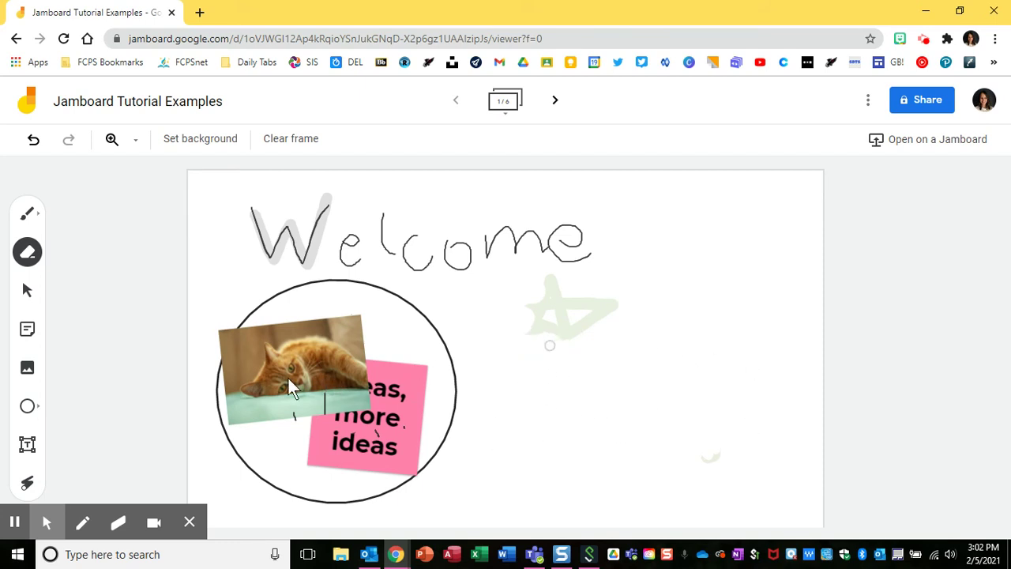
{"action": "left_click_drag", "start_coordinate": [289, 378], "coordinate": [458, 419]}
Add a one-line text box reading 'to Jamboard!' beside the circle
{"action": "left_click", "coordinate": [27, 445]}
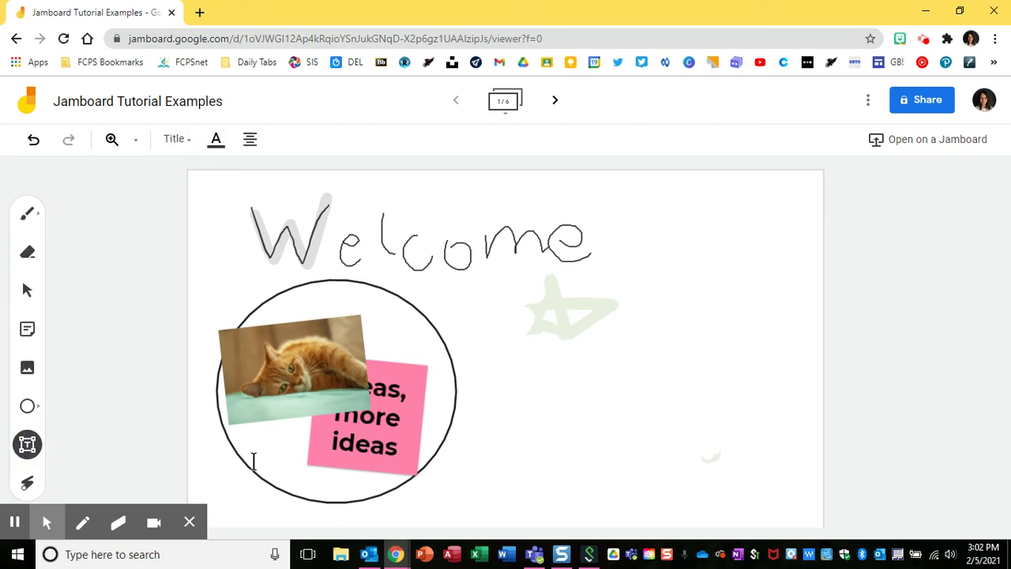
{"action": "left_click", "coordinate": [490, 358]}
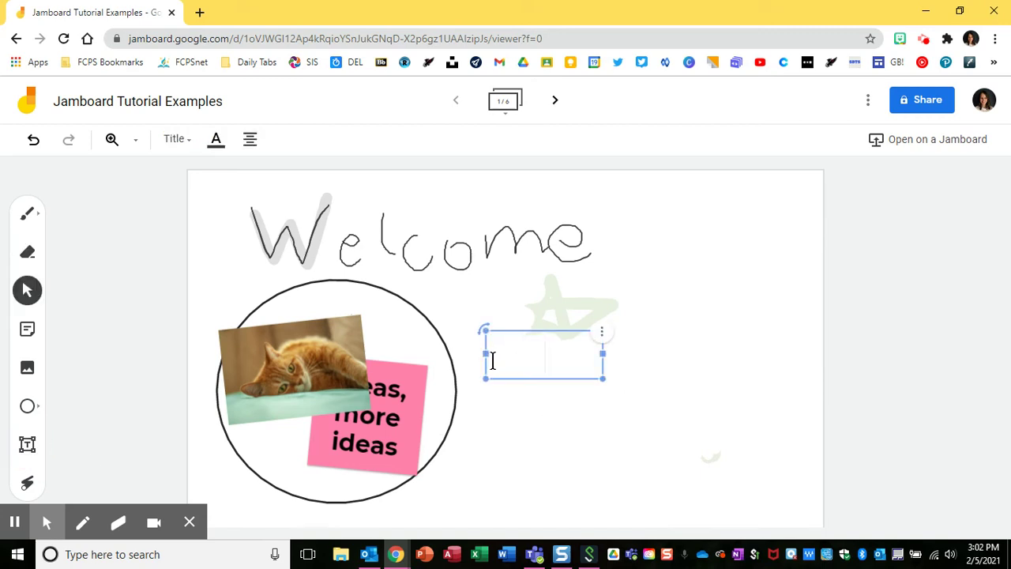
{"action": "type", "text": "to Jamboard!"}
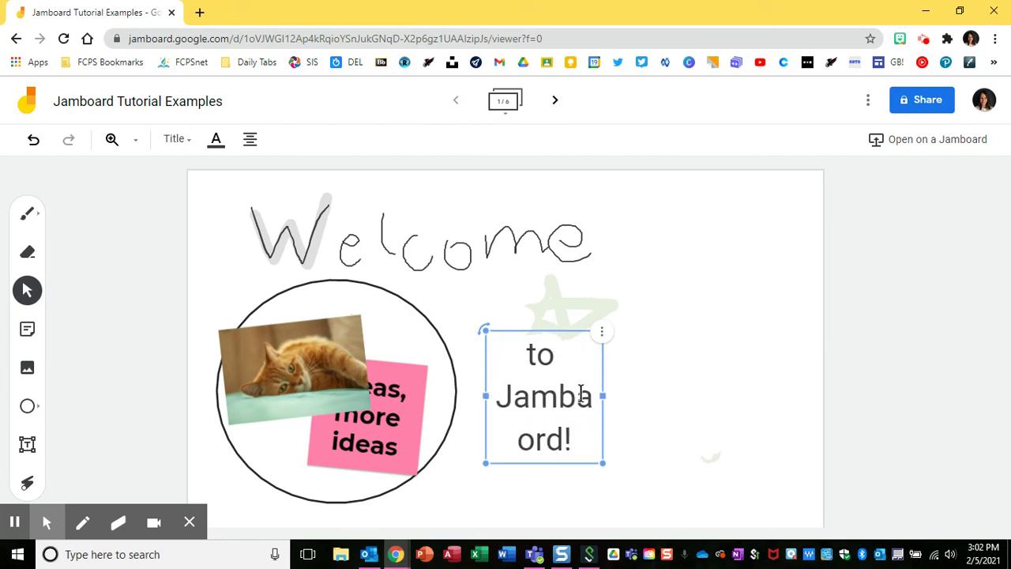
{"action": "left_click_drag", "start_coordinate": [601, 399], "coordinate": [701, 391]}
{"action": "left_click", "coordinate": [670, 330]}
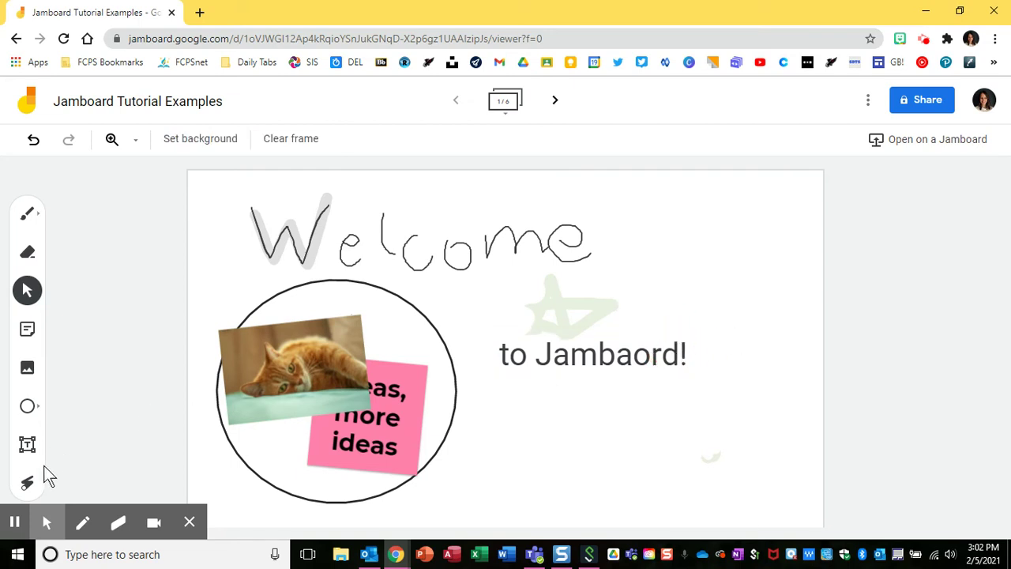
With the laser, trace around the cat photo and sweep twice under the pink sticky note
{"action": "left_click", "coordinate": [28, 483]}
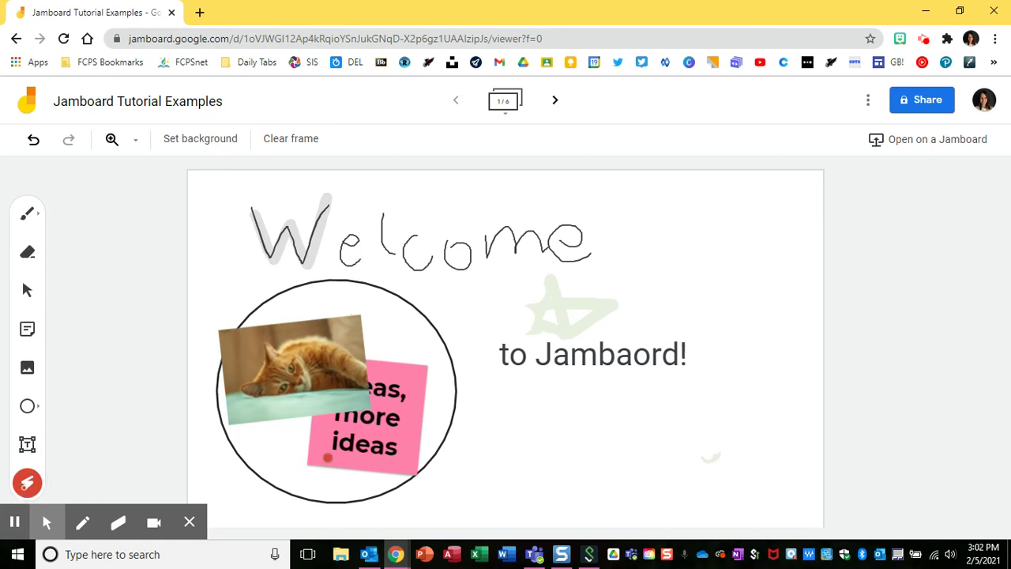
{"action": "mouse_move", "coordinate": [236, 427]}
{"action": "left_mouse_down"}
{"action": "mouse_move", "coordinate": [255, 435]}
{"action": "mouse_move", "coordinate": [366, 363]}
{"action": "mouse_move", "coordinate": [203, 363]}
{"action": "mouse_move", "coordinate": [341, 400]}
{"action": "left_mouse_up"}
{"action": "left_click_drag", "start_coordinate": [332, 455], "coordinate": [432, 453]}
{"action": "mouse_move", "coordinate": [347, 477]}
{"action": "left_mouse_down"}
{"action": "mouse_move", "coordinate": [418, 485]}
{"action": "mouse_move", "coordinate": [445, 468]}
{"action": "left_mouse_up"}
Advance to frame 2, toggle the frame thumbnails, then return to the Welcome frame
{"action": "left_click", "coordinate": [556, 103]}
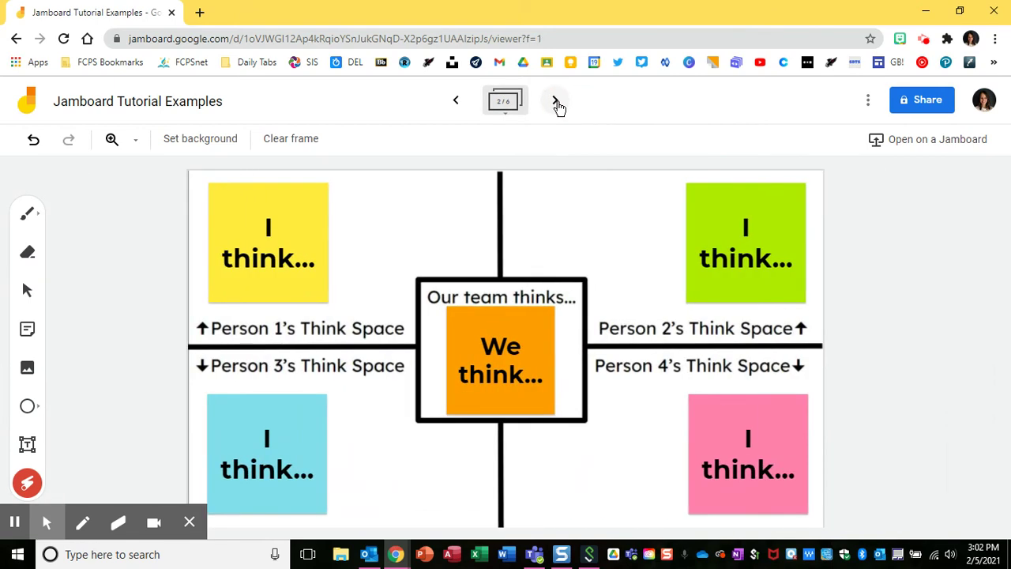
{"action": "left_click", "coordinate": [503, 103]}
{"action": "left_click", "coordinate": [504, 231]}
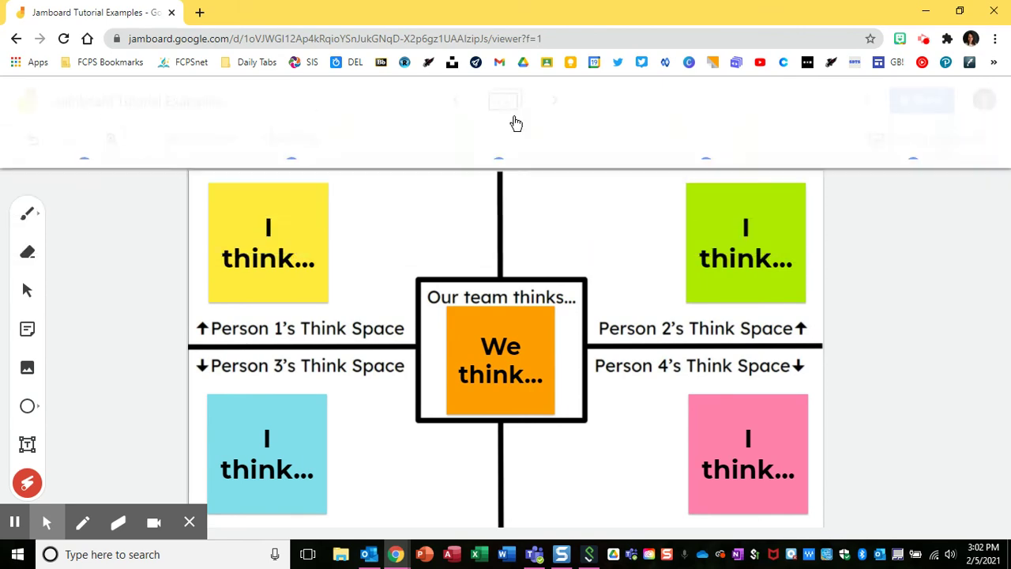
{"action": "left_click", "coordinate": [513, 109]}
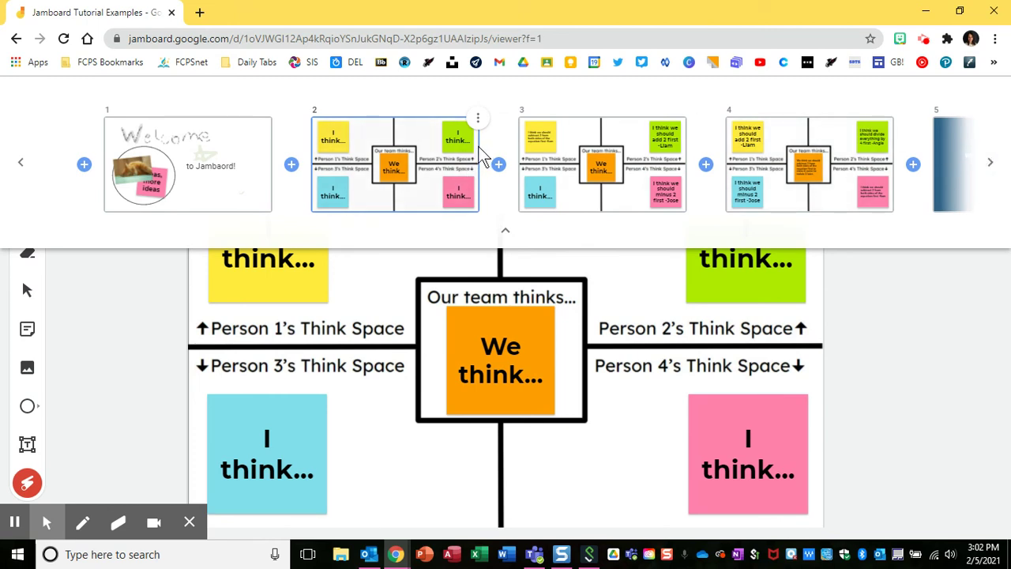
{"action": "left_click", "coordinate": [451, 192]}
{"action": "left_click", "coordinate": [454, 100]}
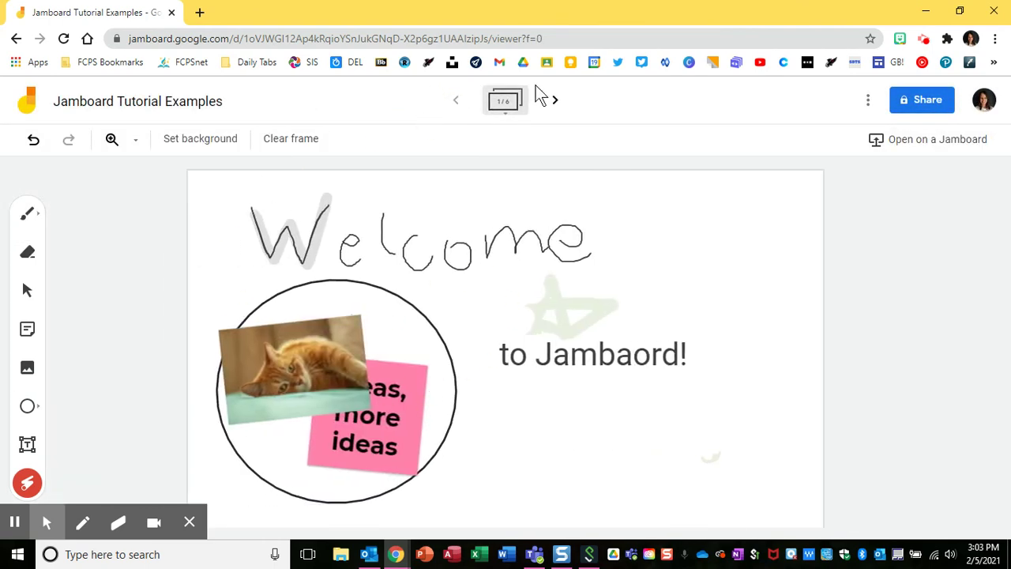
{"action": "left_click", "coordinate": [557, 103]}
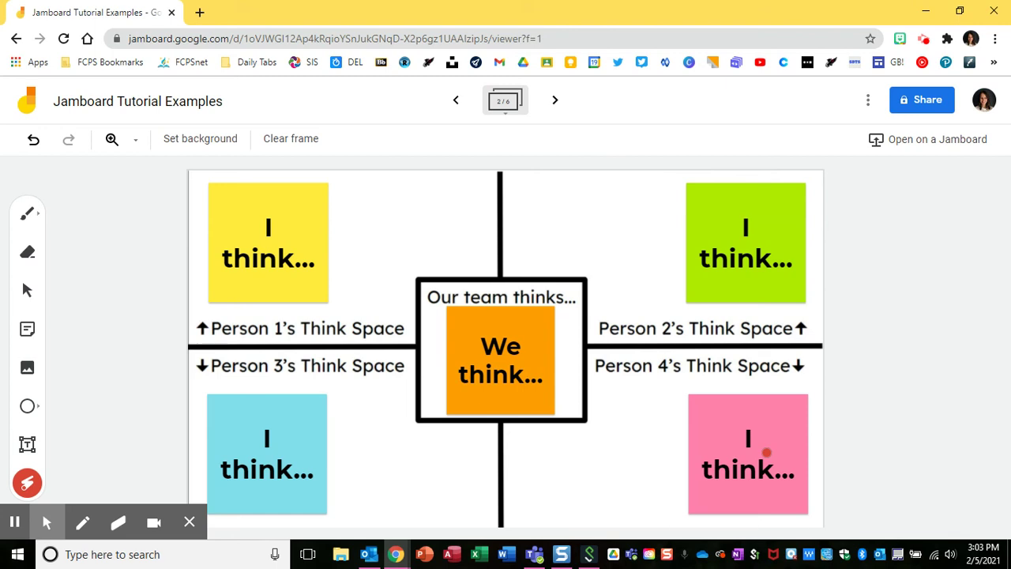
{"action": "mouse_move", "coordinate": [227, 290]}
{"action": "left_mouse_down"}
{"action": "mouse_move", "coordinate": [346, 284]}
{"action": "mouse_move", "coordinate": [290, 193]}
{"action": "mouse_move", "coordinate": [271, 295]}
{"action": "mouse_move", "coordinate": [319, 289]}
{"action": "mouse_move", "coordinate": [330, 253]}
{"action": "mouse_move", "coordinate": [220, 237]}
{"action": "mouse_move", "coordinate": [309, 294]}
{"action": "left_mouse_up"}
{"action": "mouse_move", "coordinate": [459, 403]}
{"action": "left_mouse_down"}
{"action": "mouse_move", "coordinate": [569, 289]}
{"action": "mouse_move", "coordinate": [410, 366]}
{"action": "left_mouse_up"}
Pick frame 3 from the frame thumbnails, then hide the thumbnail bar
{"action": "left_click", "coordinate": [510, 104]}
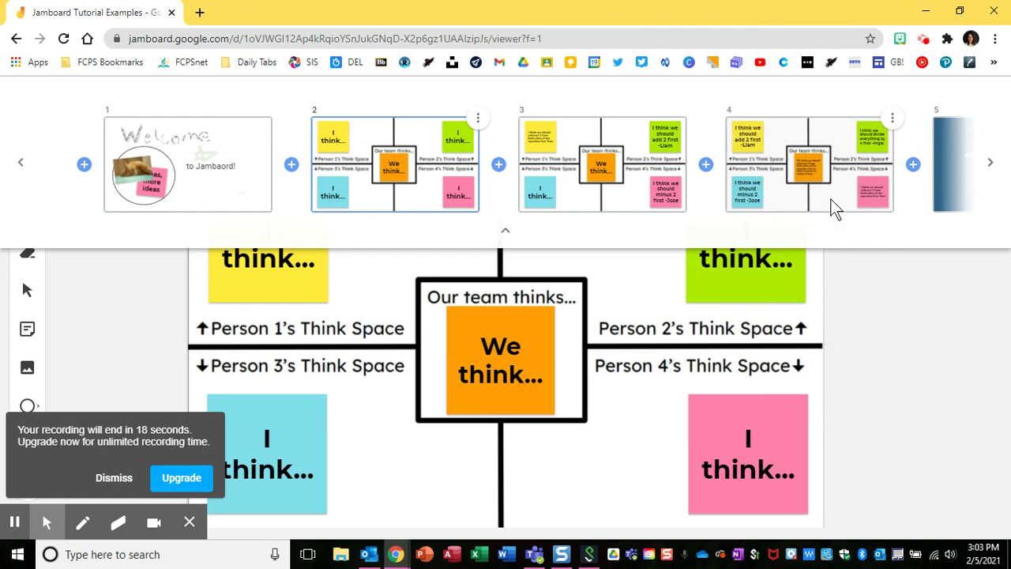
{"action": "left_click", "coordinate": [575, 204]}
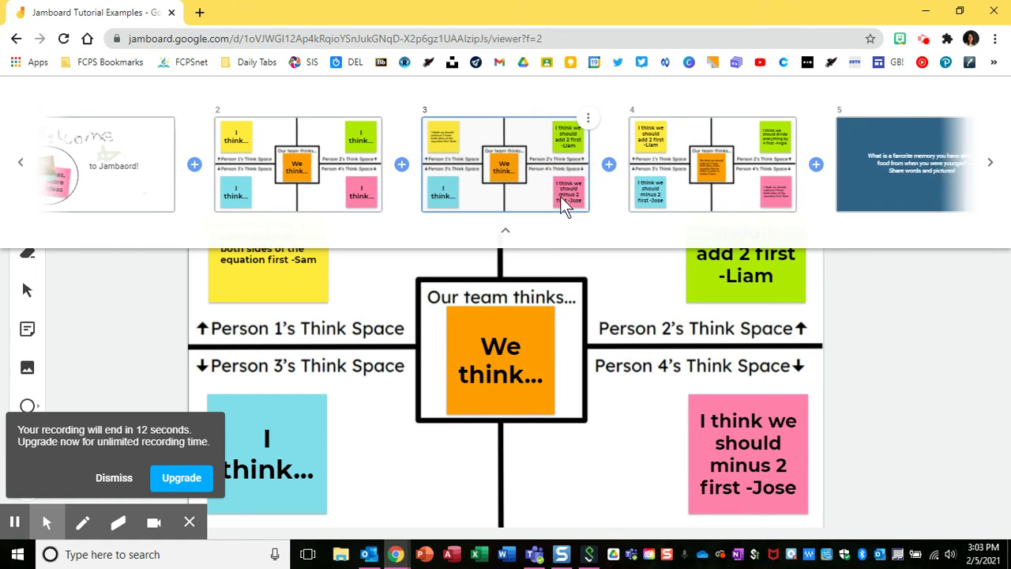
{"action": "left_click", "coordinate": [887, 332]}
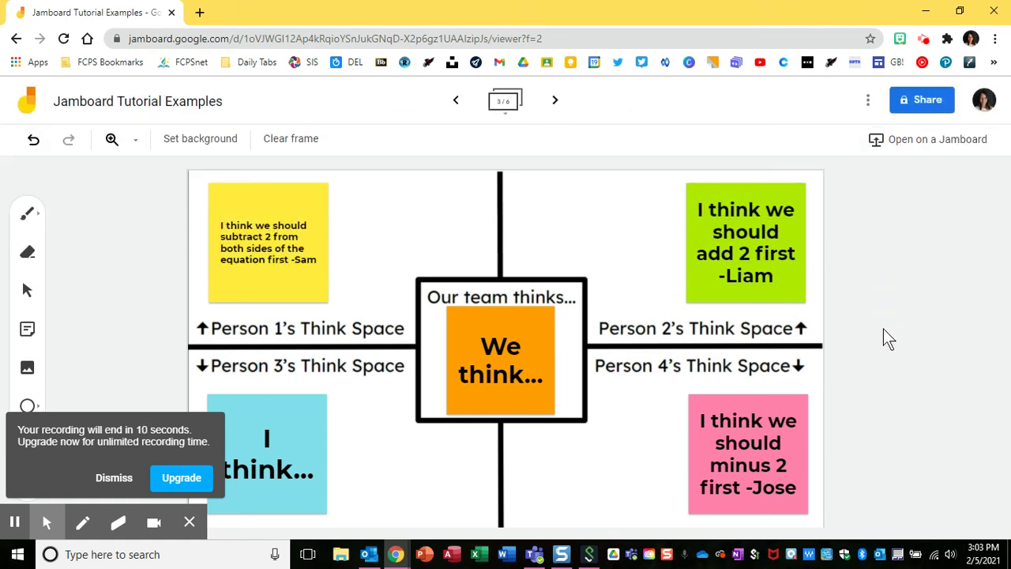